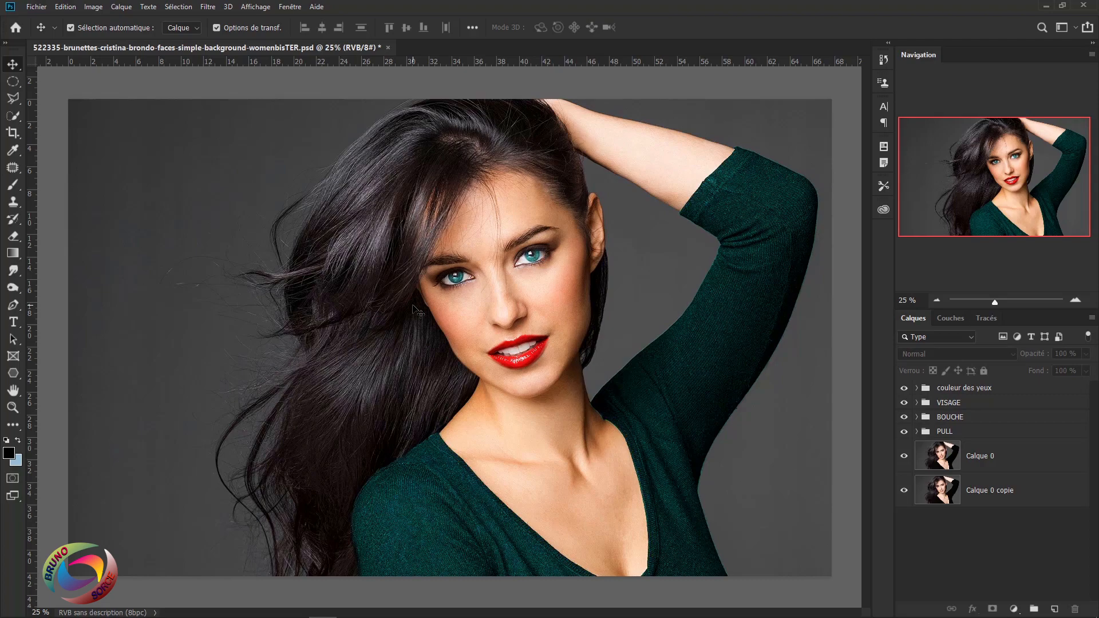
- Set the colour working spaces to Adobe RGB (1998) for RVB and Coated FOGRA39 (ISO 12647-2:2004) for CMJN
{"action": "left_click", "coordinate": [65, 8]}
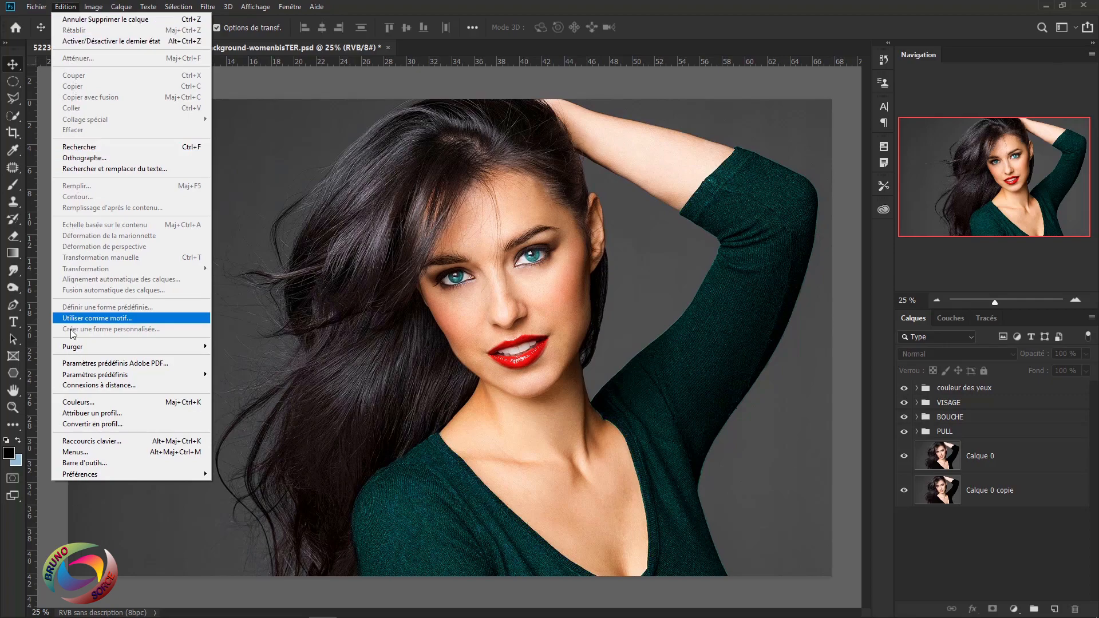
{"action": "left_click", "coordinate": [79, 403]}
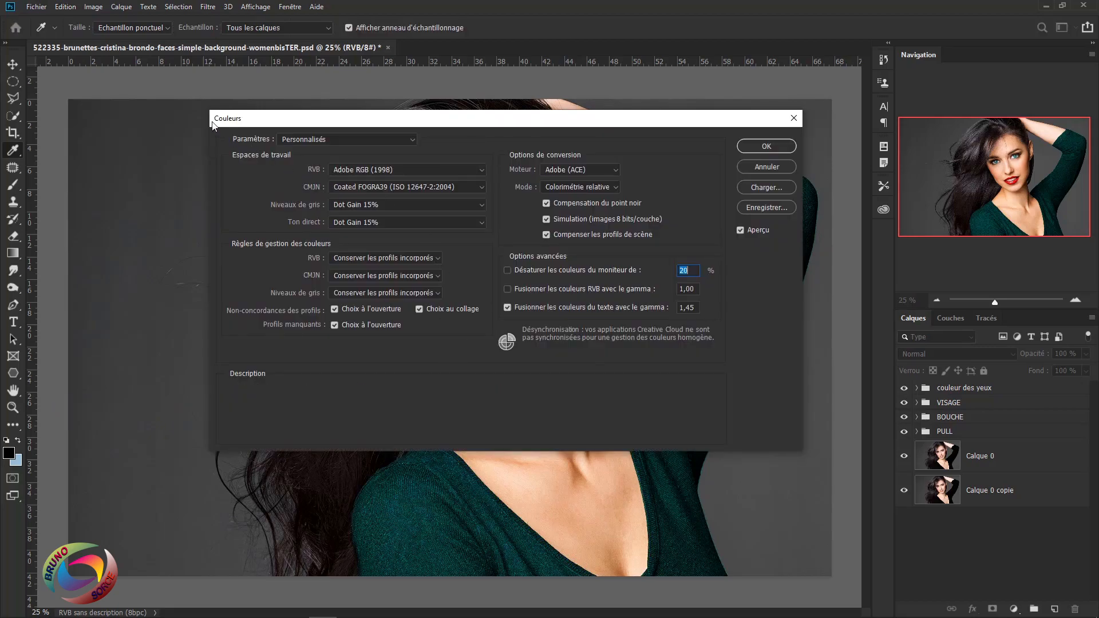
{"action": "mouse_move", "coordinate": [312, 173]}
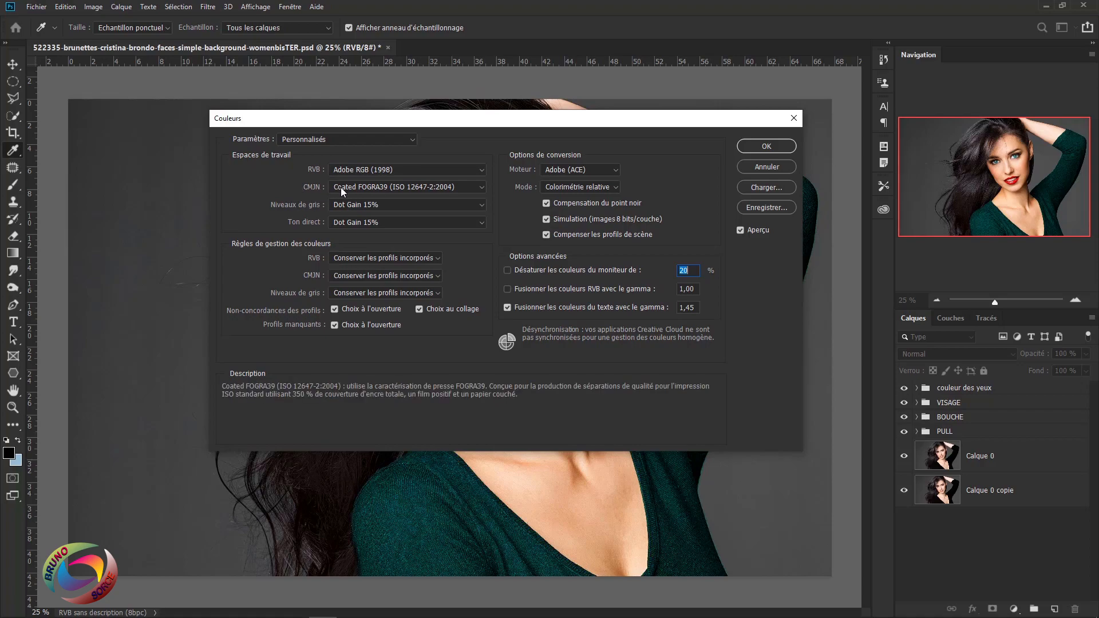
{"action": "left_click", "coordinate": [478, 170]}
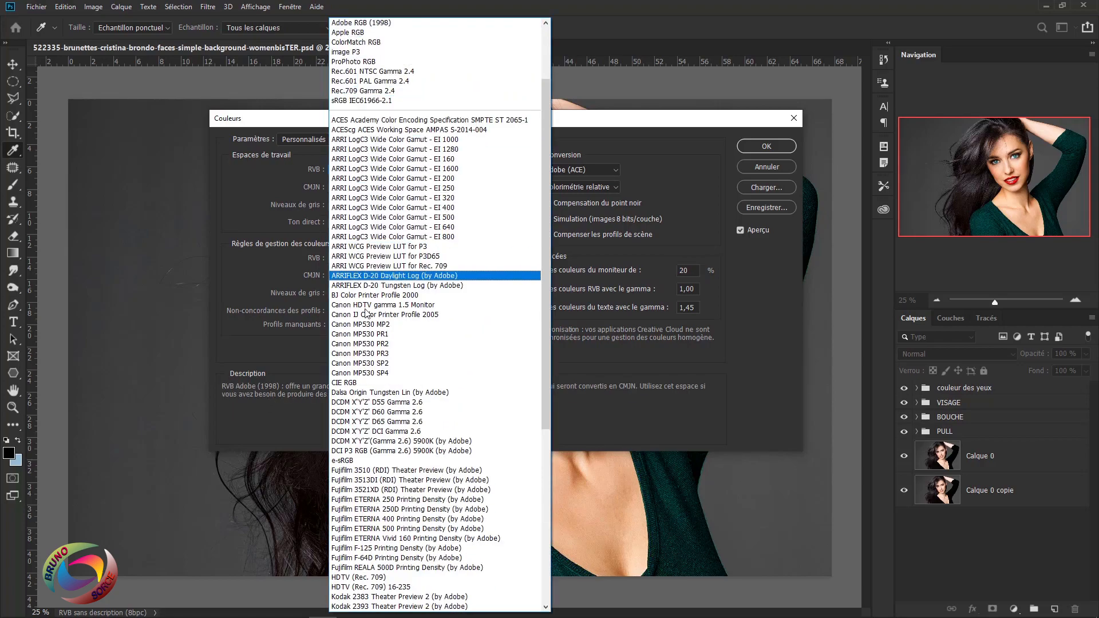
{"action": "left_click", "coordinate": [354, 23]}
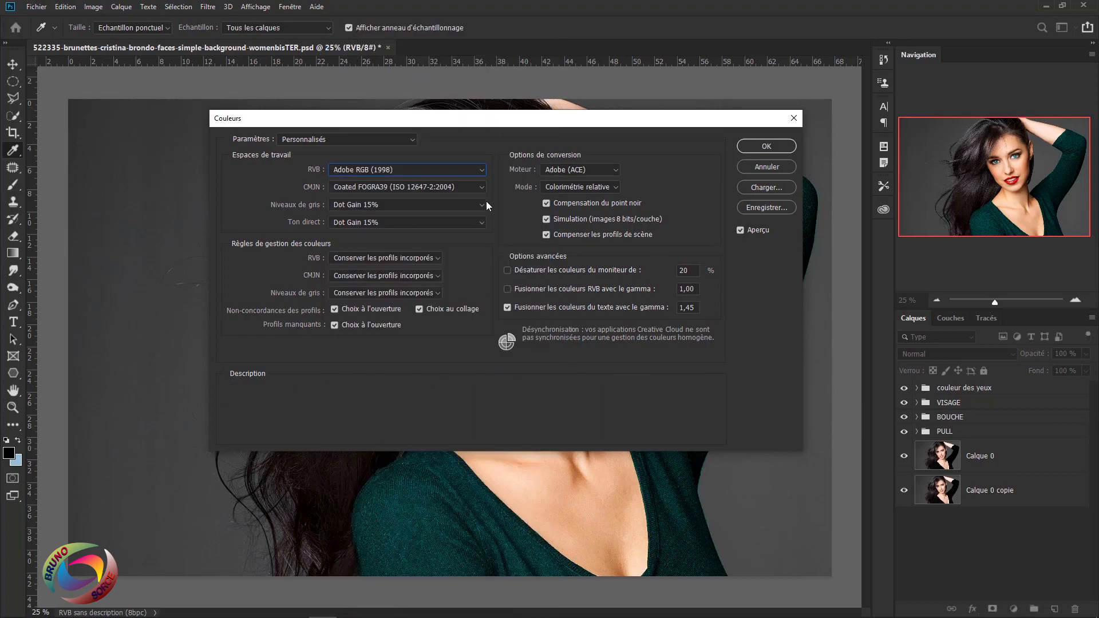
{"action": "left_click", "coordinate": [480, 187]}
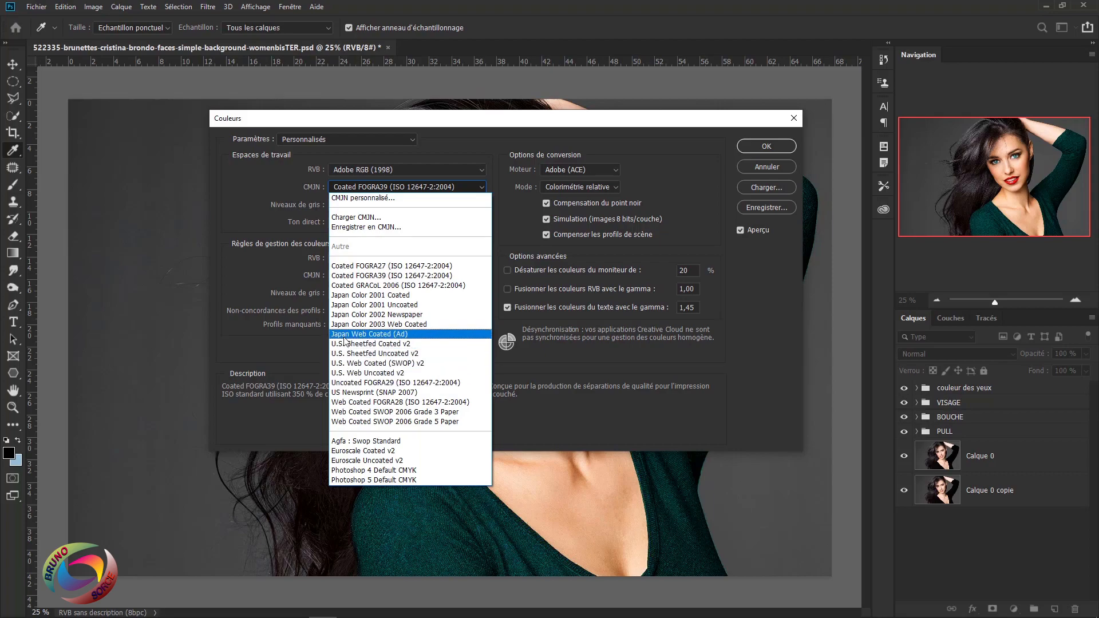
{"action": "left_click", "coordinate": [370, 276]}
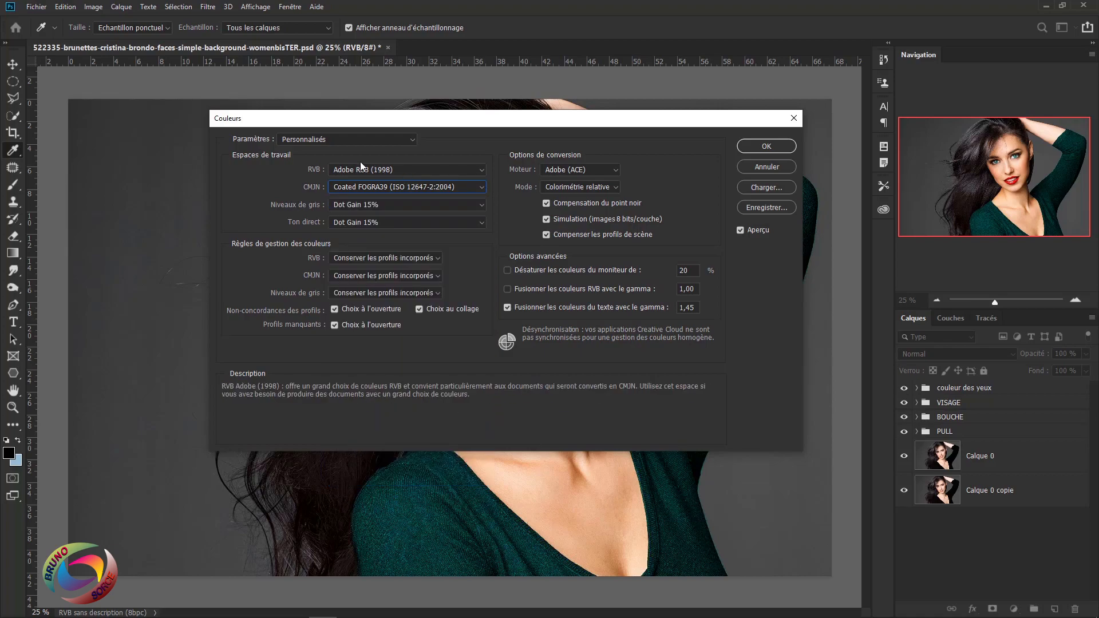
{"action": "left_click", "coordinate": [767, 145]}
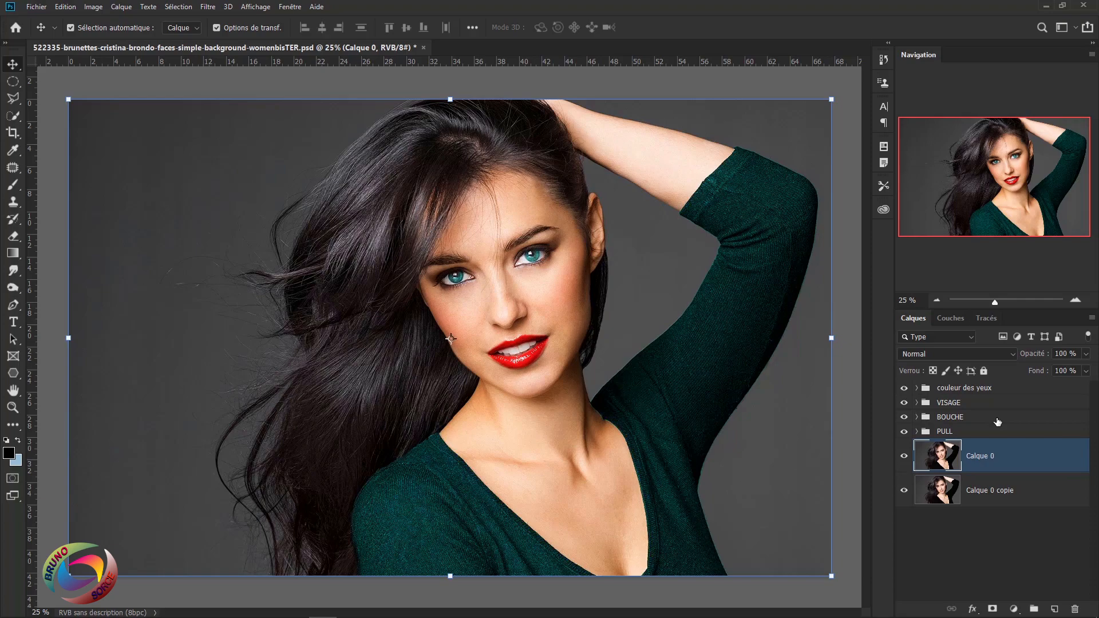
- Convert all groups and layers, from couleur des yeux down to Calque 0 copie, into a single smart object
{"action": "left_click", "coordinate": [1010, 391]}
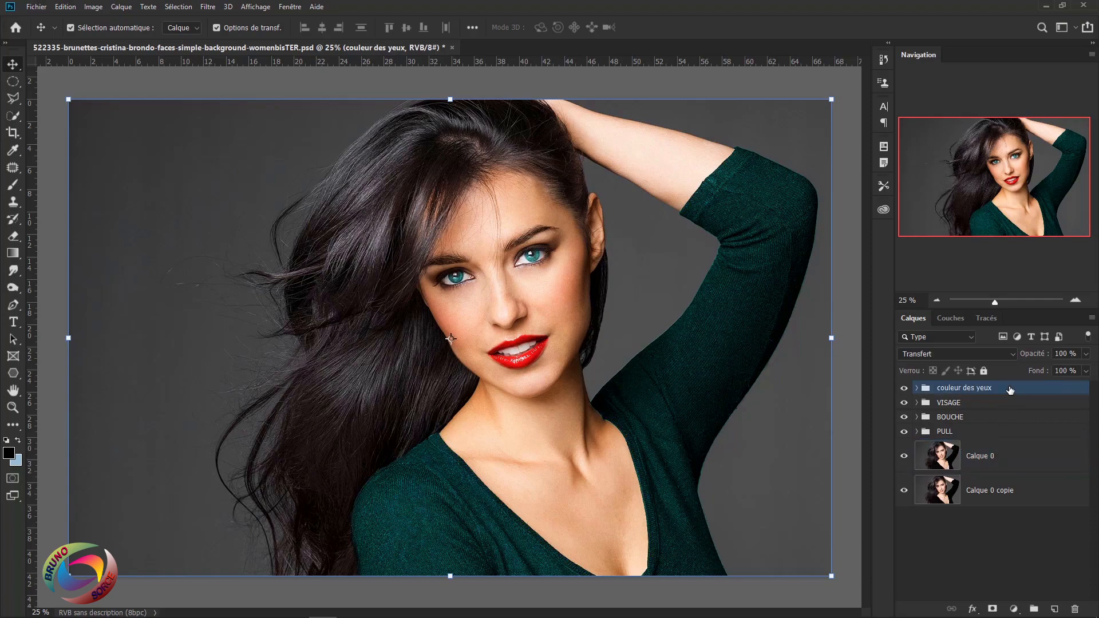
{"action": "left_click", "coordinate": [1038, 501], "text": "shift"}
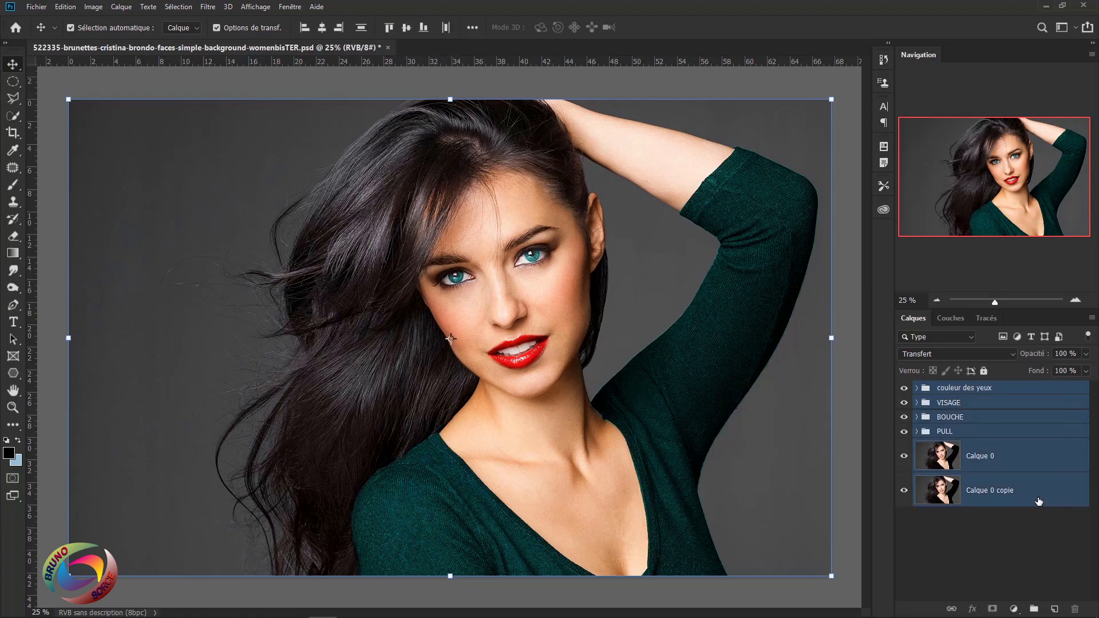
{"action": "right_click", "coordinate": [1005, 416]}
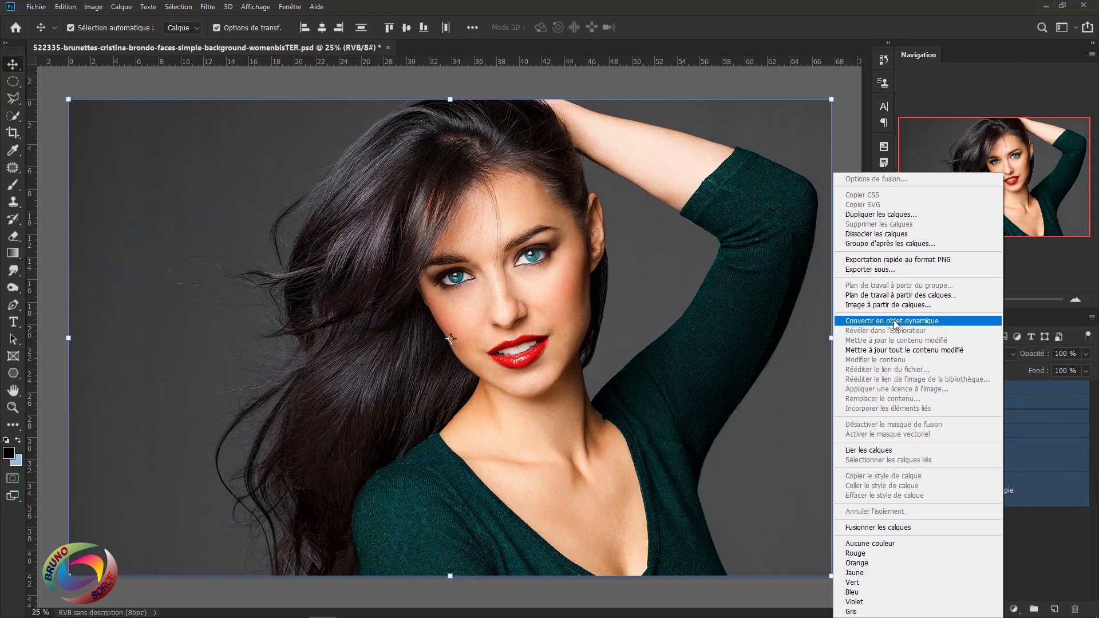
{"action": "left_click", "coordinate": [896, 322]}
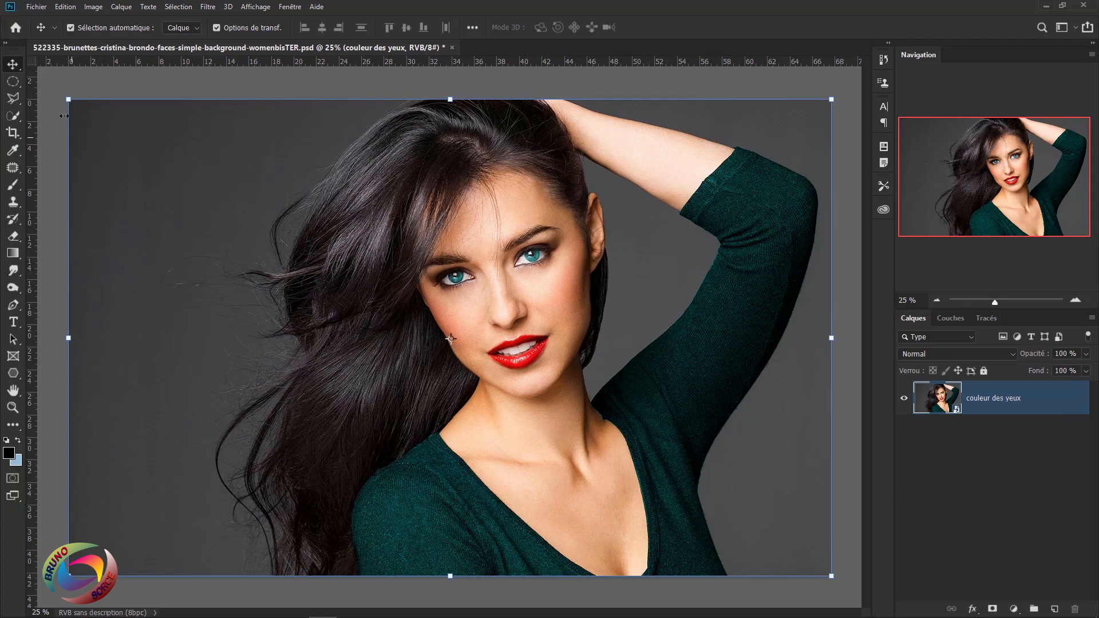
- Convert the document's profile to the CMJN working space Coated FOGRA39 with relative colorimetric mode and black point compensation
{"action": "left_click", "coordinate": [65, 8]}
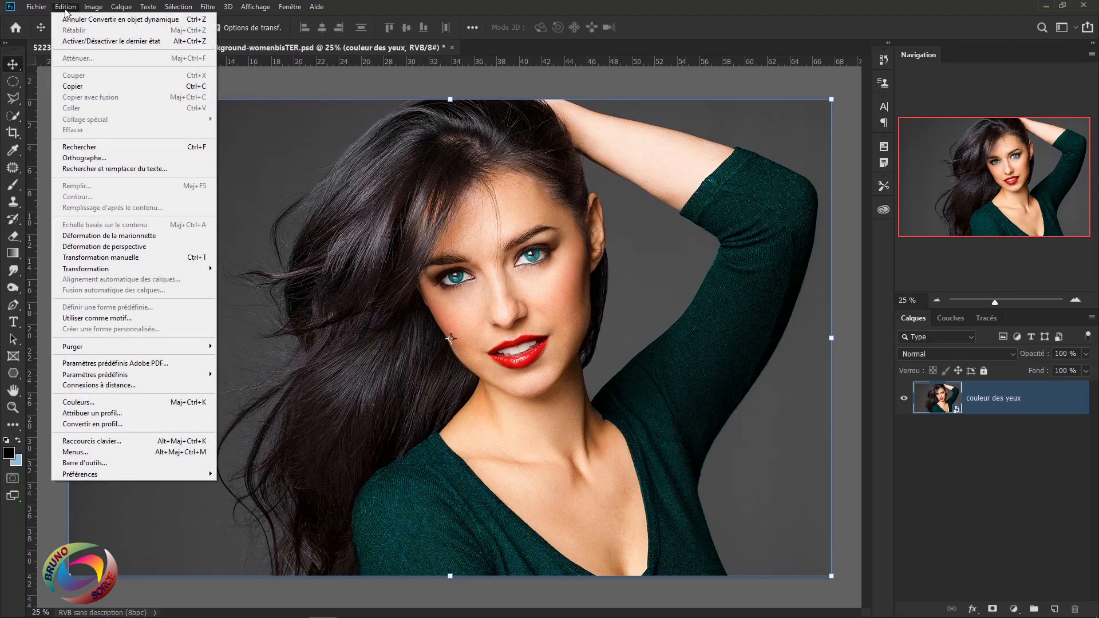
{"action": "left_click", "coordinate": [75, 424]}
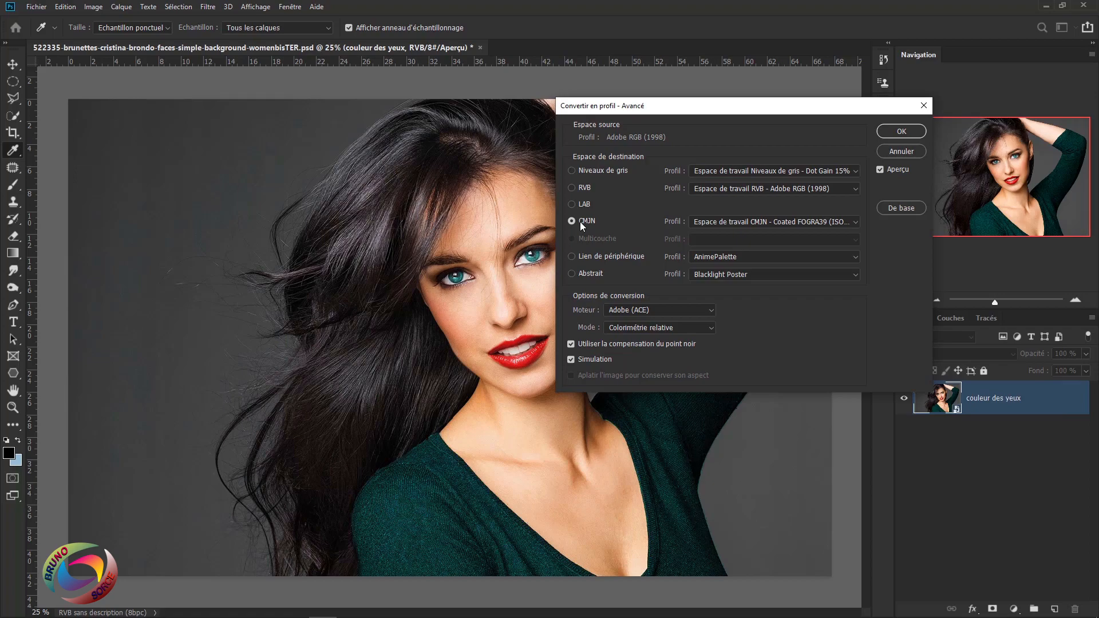
{"action": "left_click", "coordinate": [902, 132]}
{"action": "key", "text": "v"}
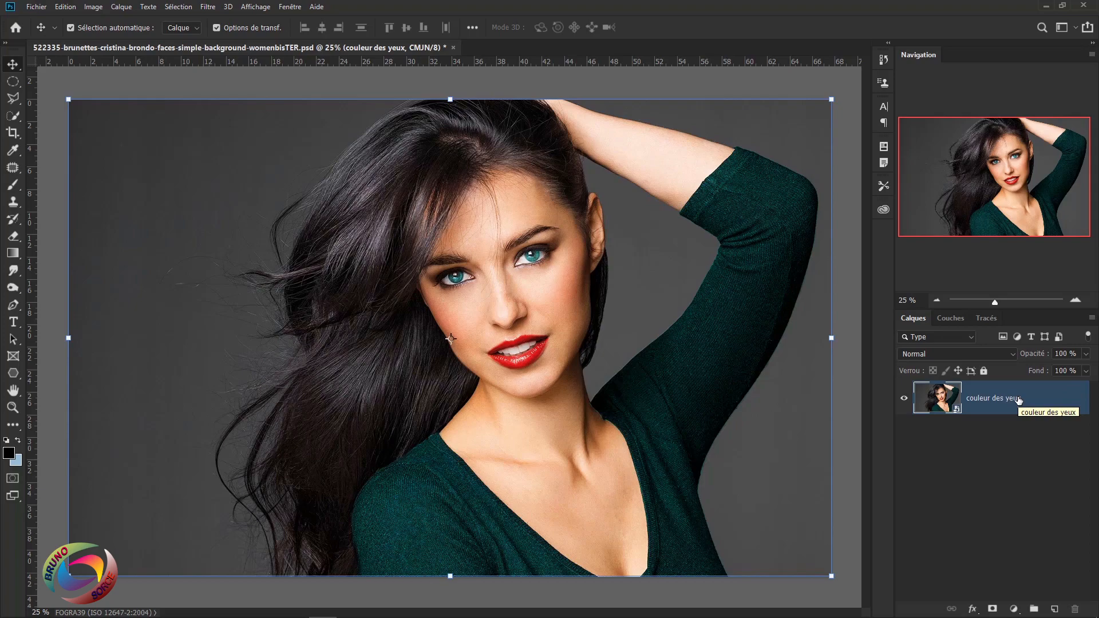
- Open the smart object's contents and set the hue of the Teinte/Saturation adjustment in the couleur des yeux group to 39
{"action": "double_click", "coordinate": [956, 411]}
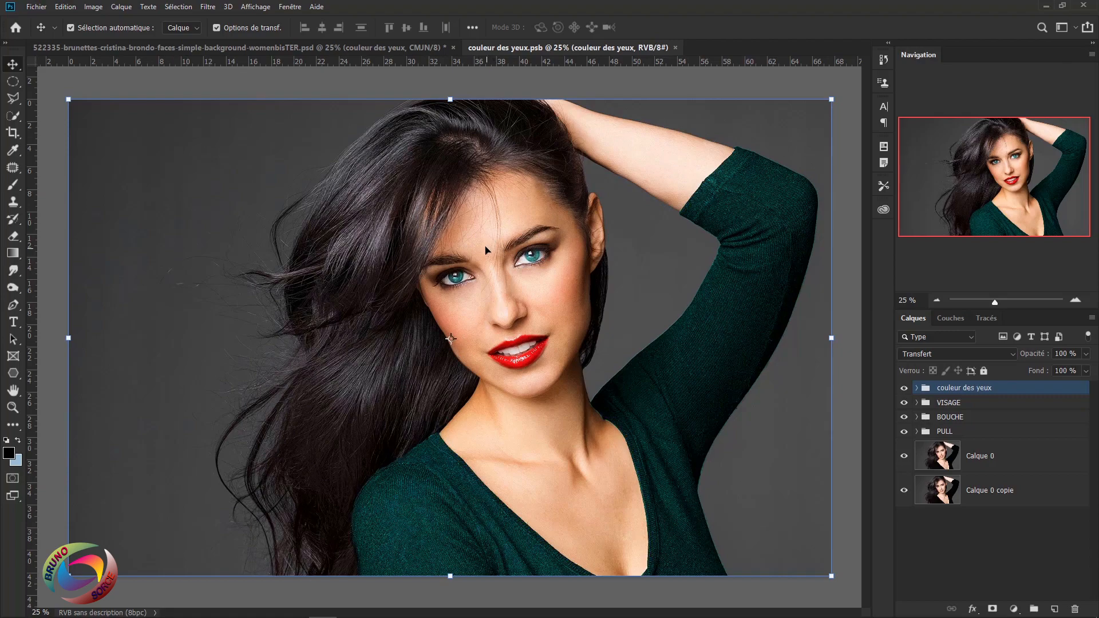
{"action": "left_click", "coordinate": [916, 388]}
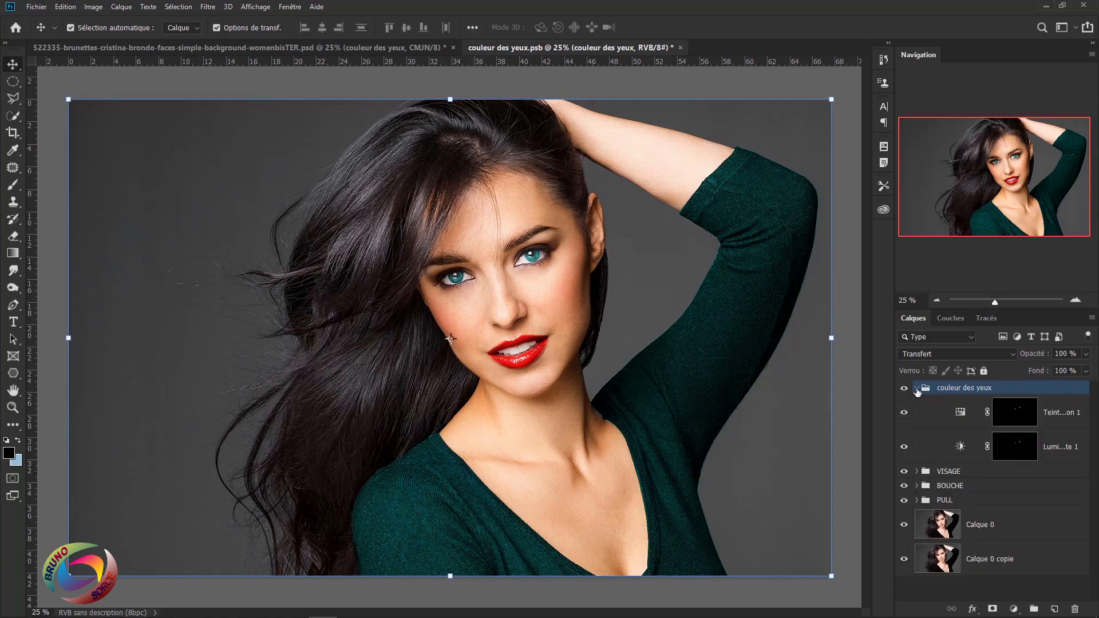
{"action": "double_click", "coordinate": [962, 413]}
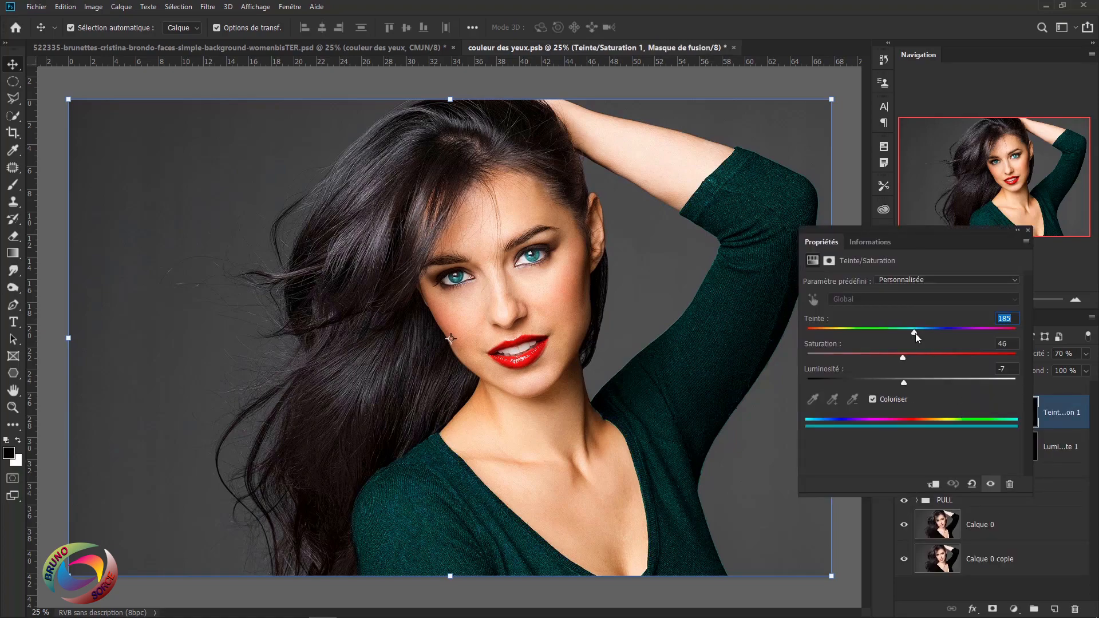
{"action": "left_click_drag", "start_coordinate": [915, 333], "coordinate": [829, 332]}
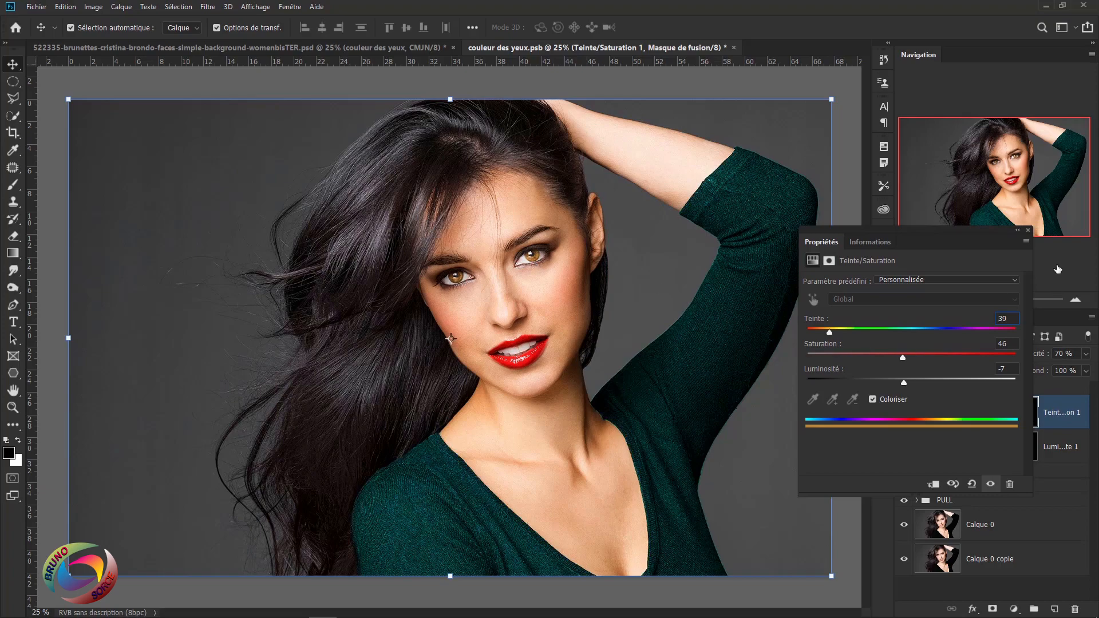
{"action": "left_click", "coordinate": [1028, 232]}
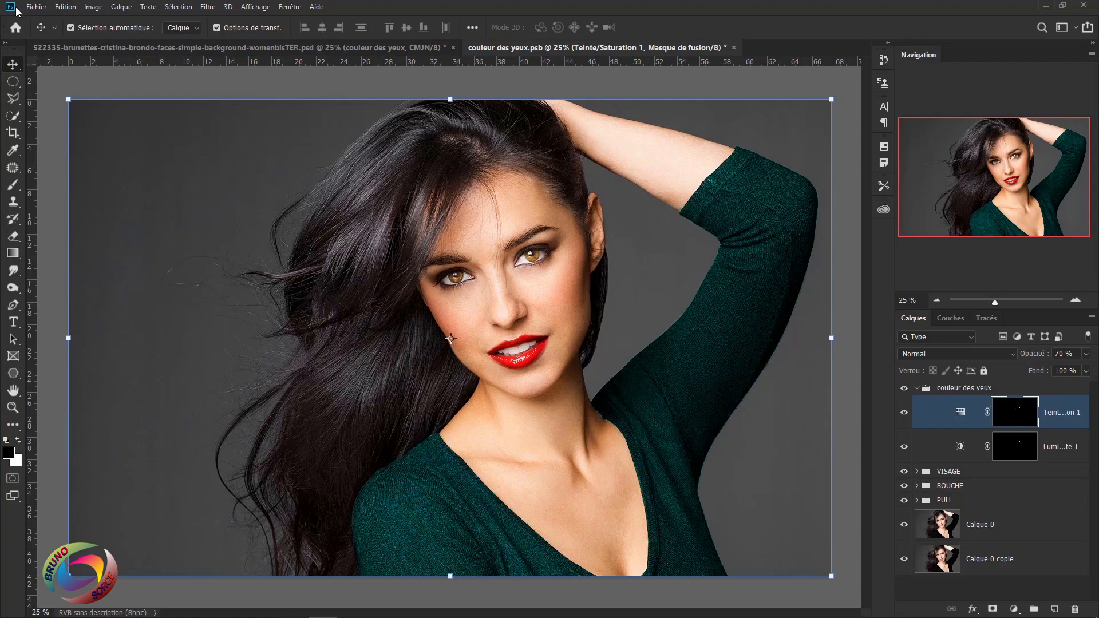
- Save the couleur des yeux.psb contents and return to the CMJN document
{"action": "left_click", "coordinate": [34, 8]}
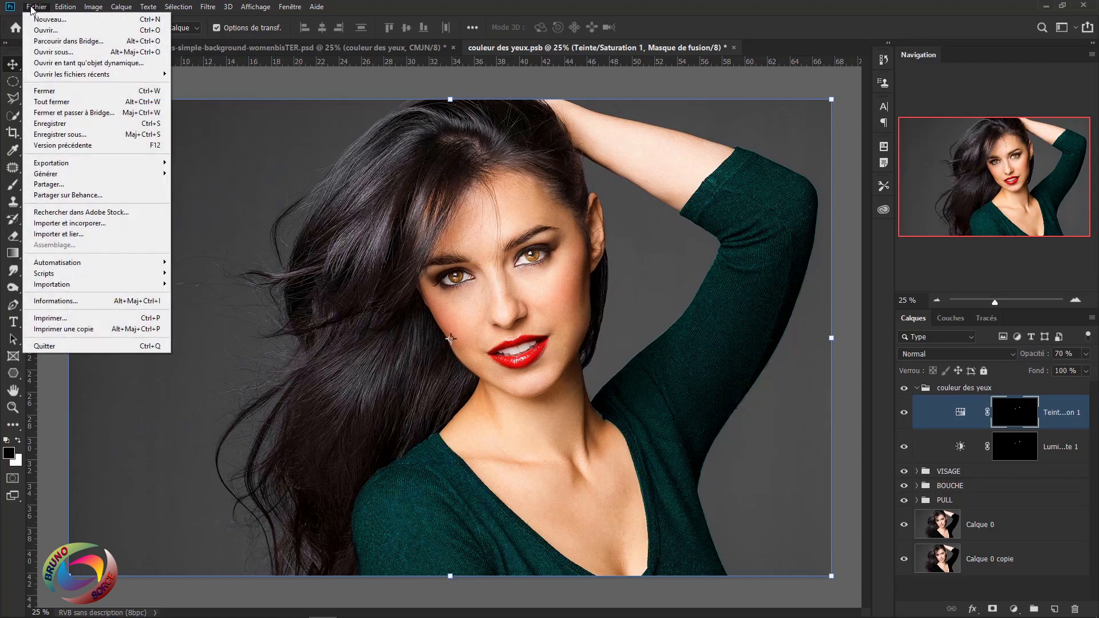
{"action": "left_click", "coordinate": [50, 125]}
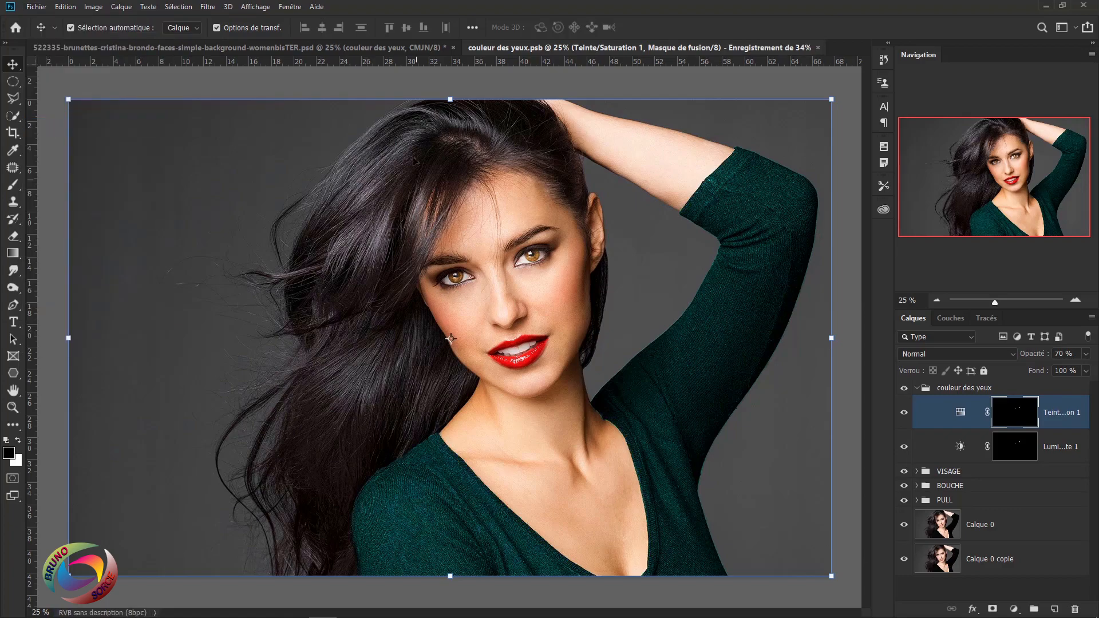
{"action": "left_click", "coordinate": [380, 48]}
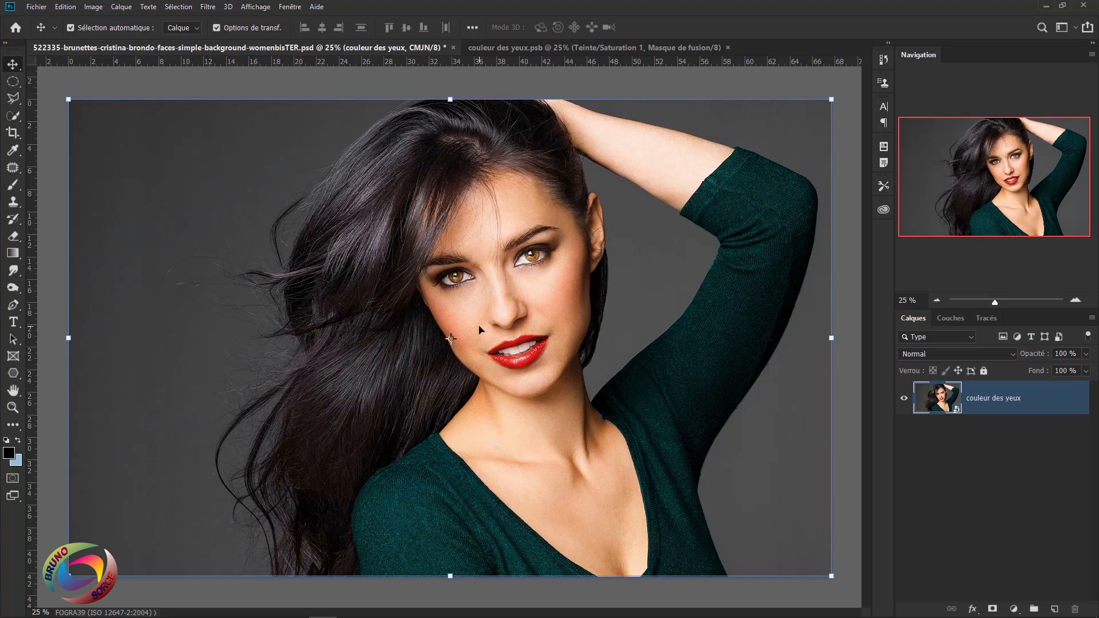
- Arrange the two open documents as 2 vignettes verticales and bring the face into view in both
{"action": "left_click", "coordinate": [290, 8]}
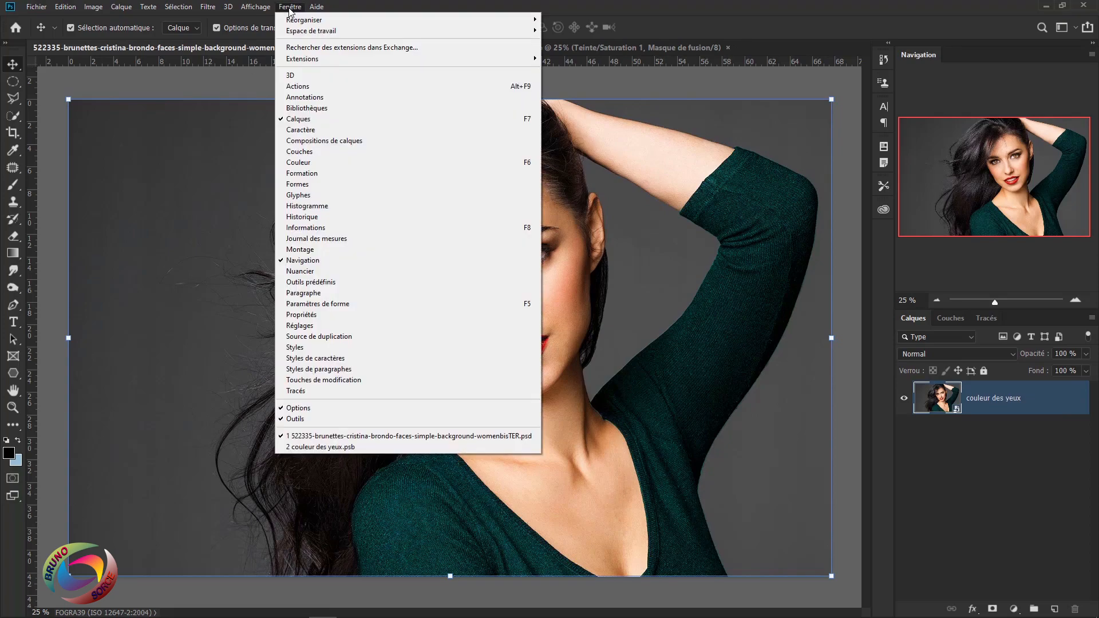
{"action": "mouse_move", "coordinate": [297, 22]}
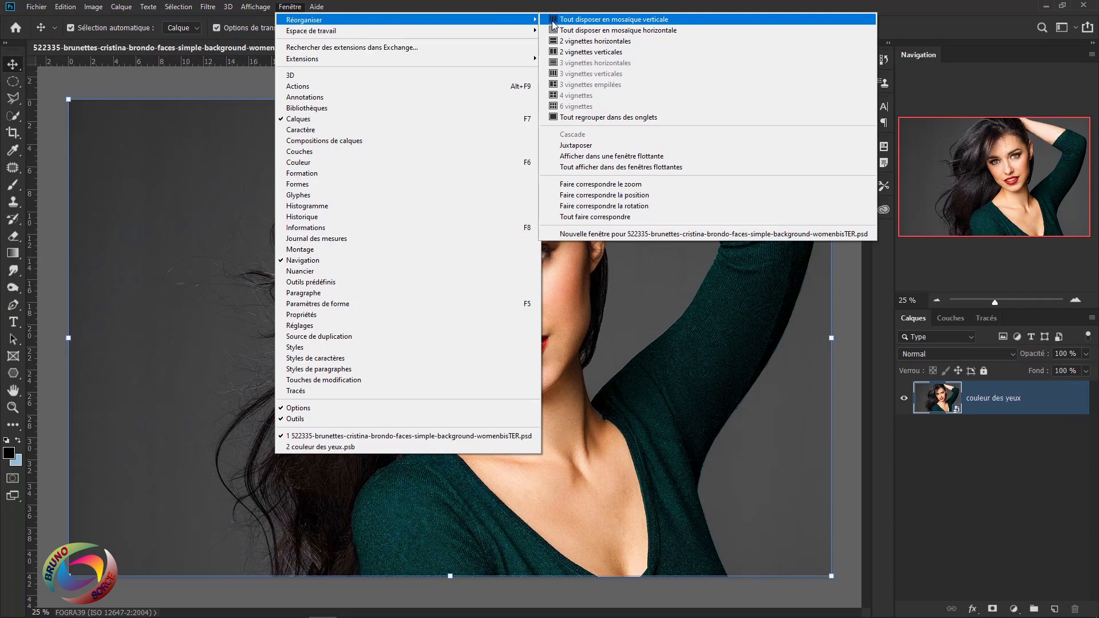
{"action": "left_click", "coordinate": [569, 52]}
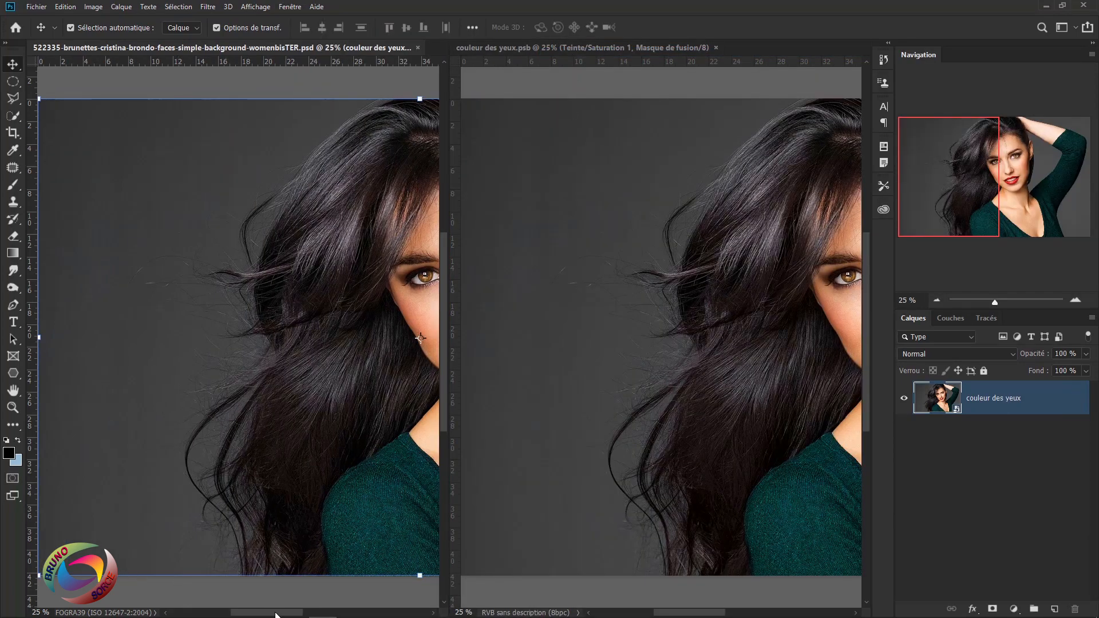
{"action": "left_click_drag", "start_coordinate": [277, 611], "coordinate": [312, 612]}
{"action": "left_click_drag", "start_coordinate": [673, 612], "coordinate": [708, 615]}
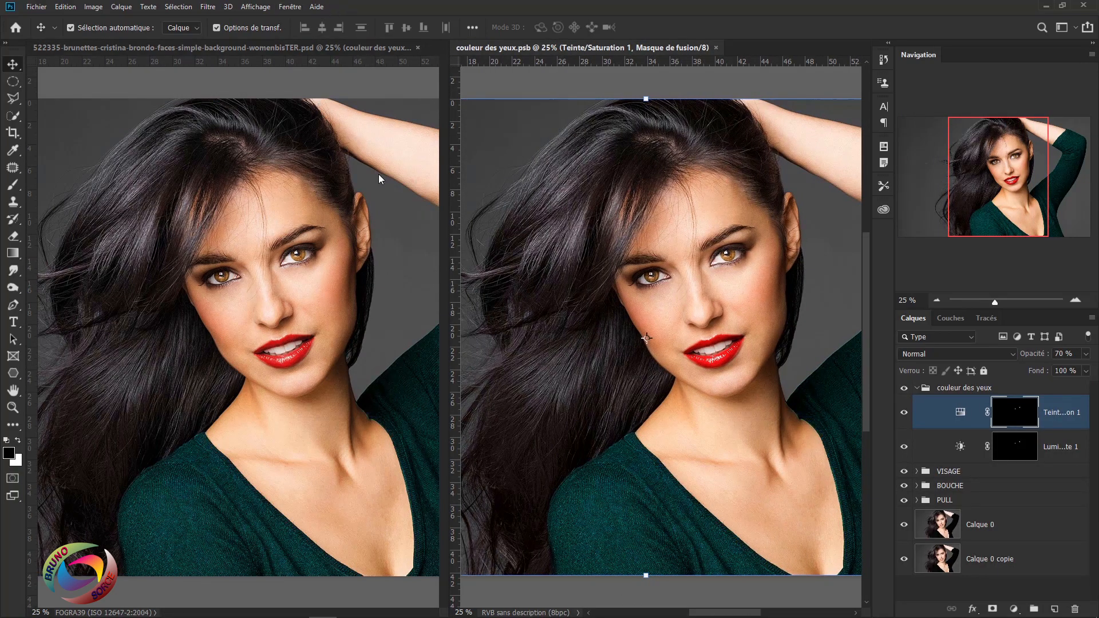
- Match the zoom, position and rotation of both document windows with Tout faire correspondre
{"action": "left_click", "coordinate": [288, 8]}
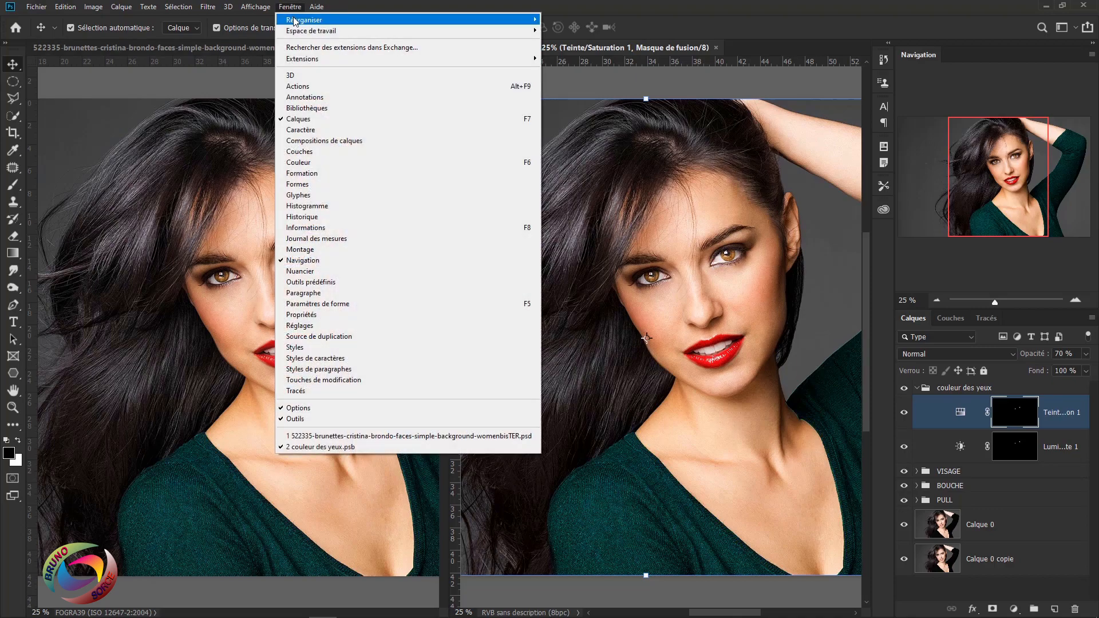
{"action": "mouse_move", "coordinate": [502, 24]}
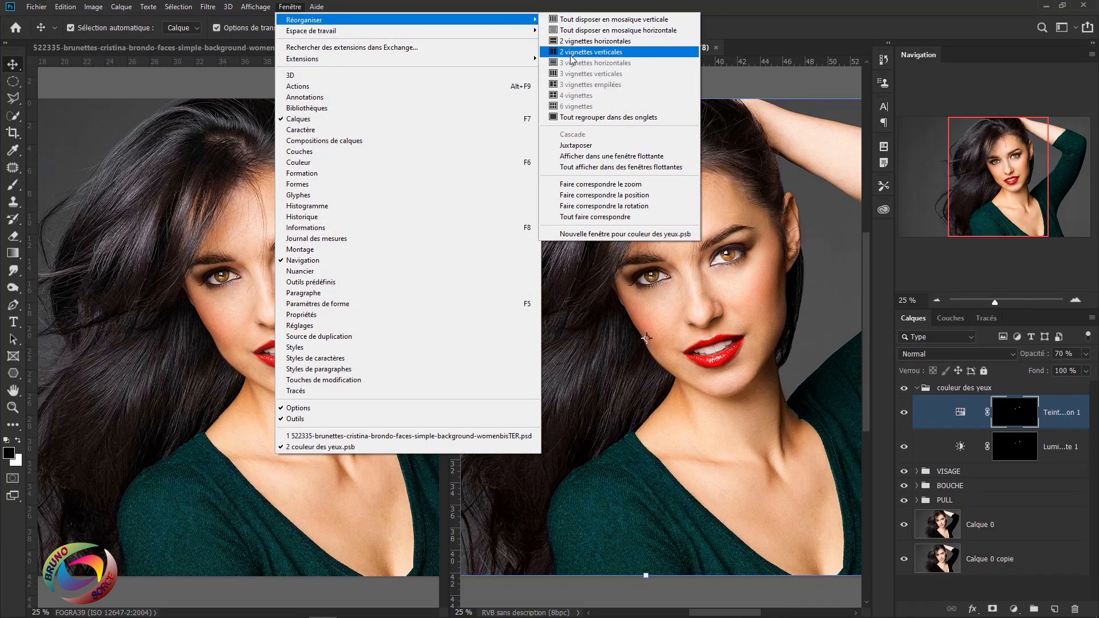
{"action": "left_click", "coordinate": [572, 218]}
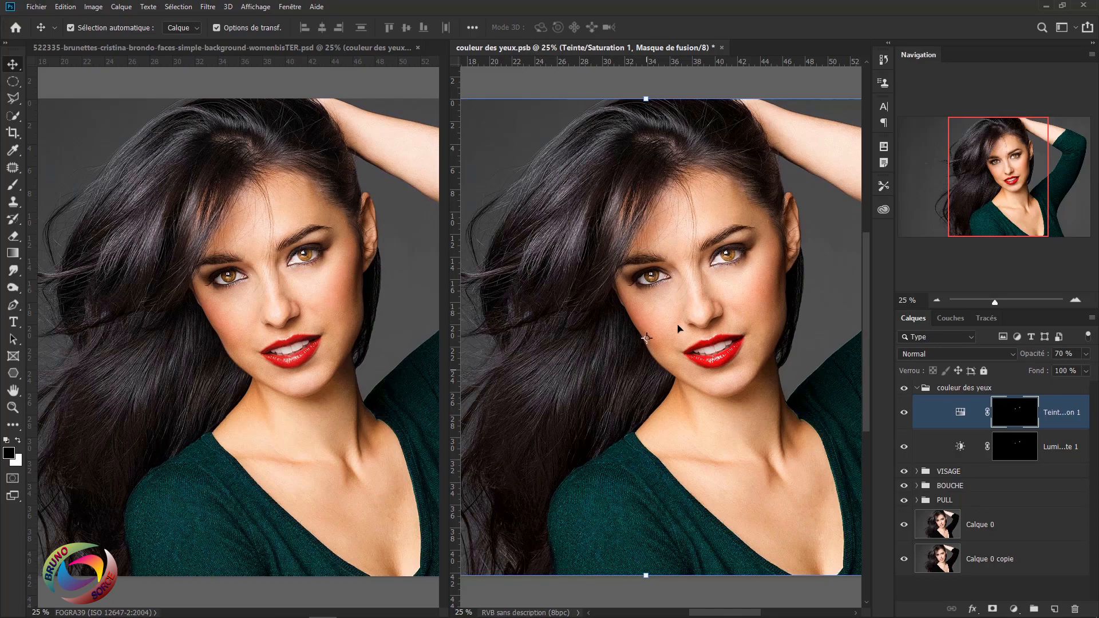
- Set the eye Teinte/Saturation adjustment's hue to 132 in couleur des yeux.psb and save the smart object's contents
{"action": "left_click", "coordinate": [691, 236]}
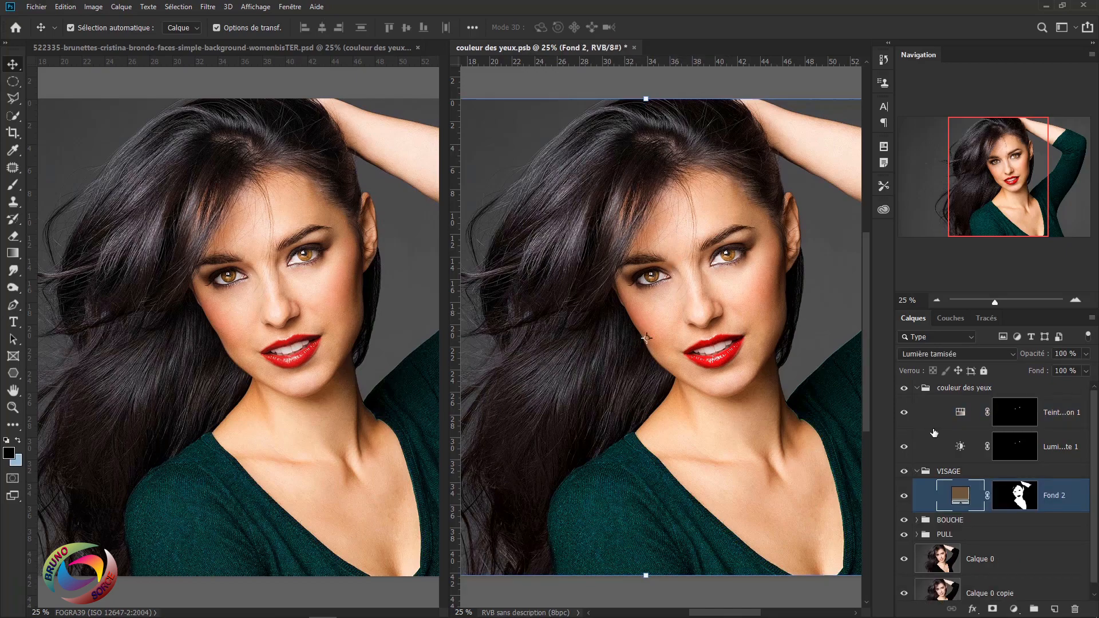
{"action": "double_click", "coordinate": [962, 416]}
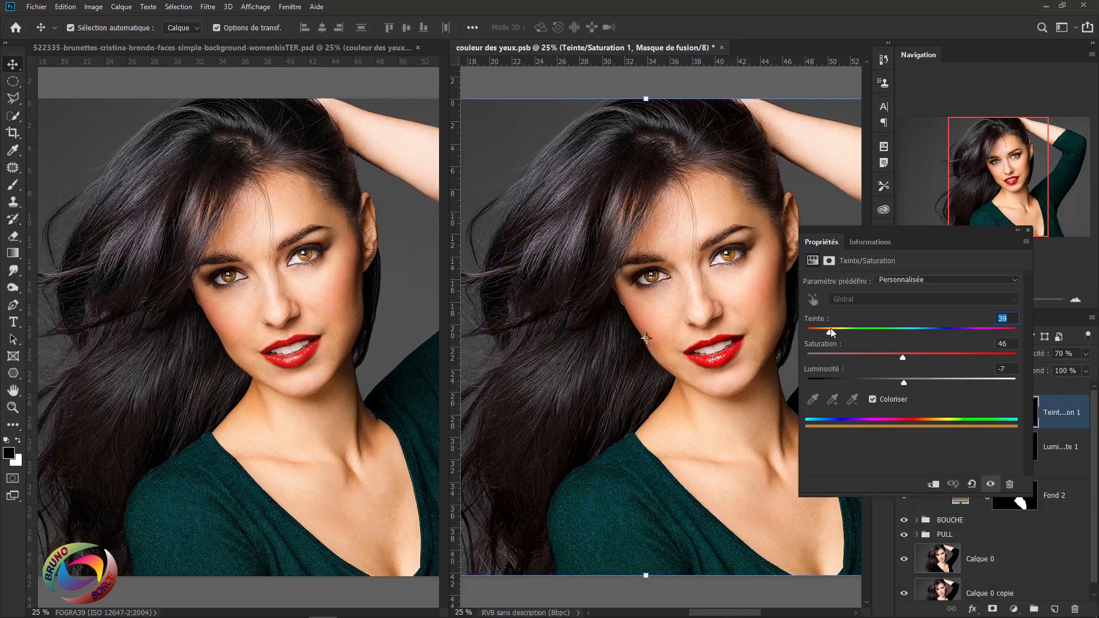
{"action": "left_click_drag", "start_coordinate": [830, 334], "coordinate": [885, 341]}
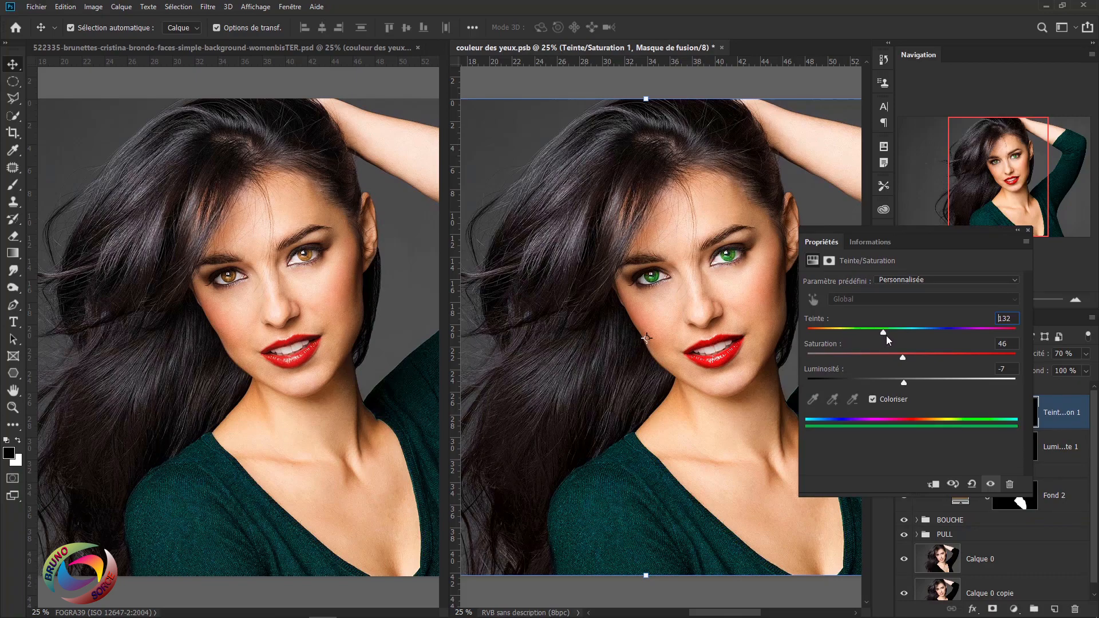
{"action": "left_click", "coordinate": [1027, 230]}
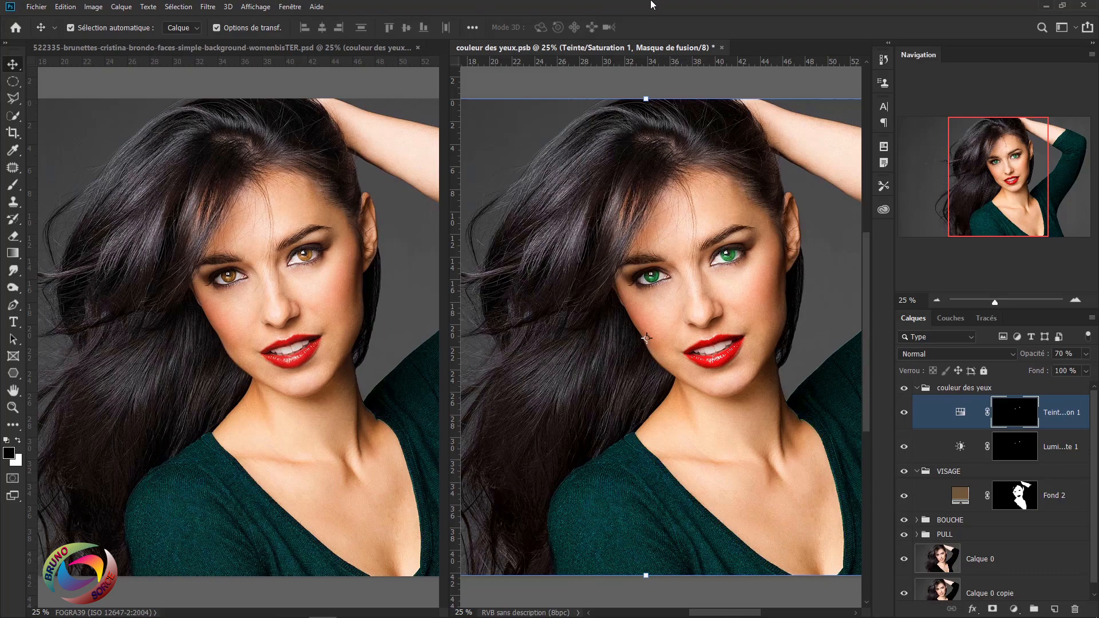
{"action": "key", "text": "ctrl+s"}
{"action": "left_click", "coordinate": [36, 8]}
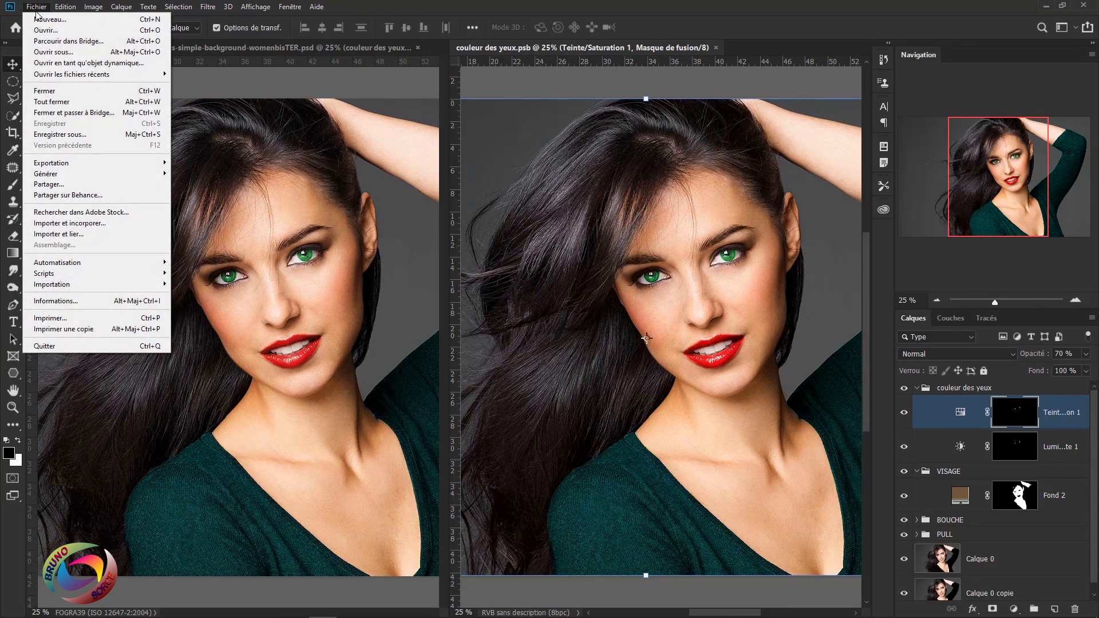
- Regroup all open documents into tabs and close couleur des yeux.psb
{"action": "left_click", "coordinate": [490, 8]}
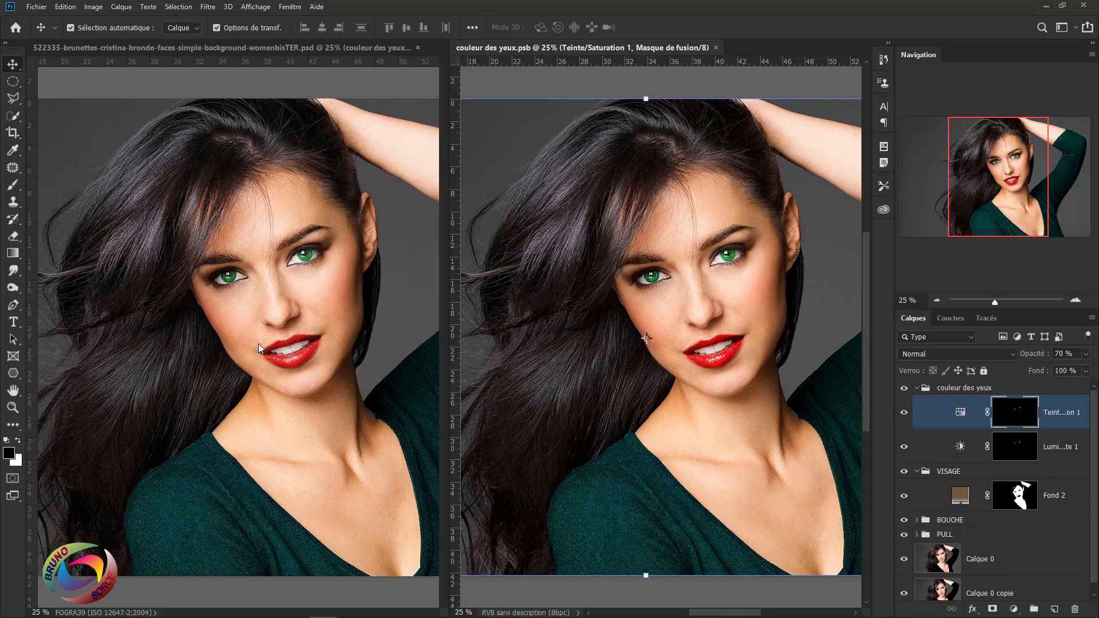
{"action": "left_click", "coordinate": [289, 7]}
{"action": "mouse_move", "coordinate": [303, 20]}
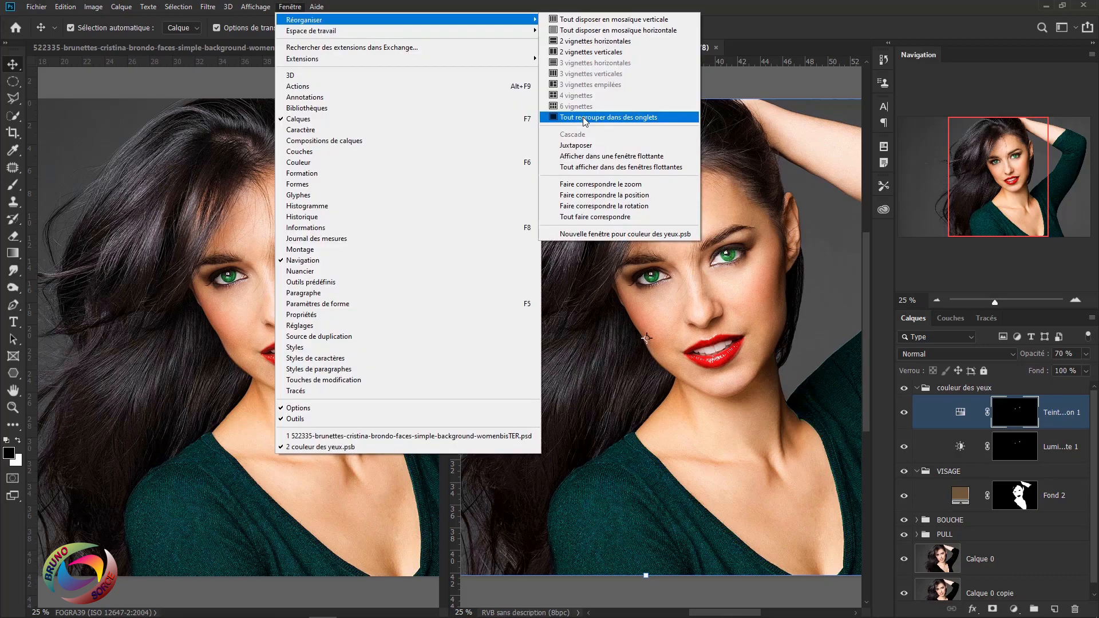
{"action": "left_click", "coordinate": [583, 117]}
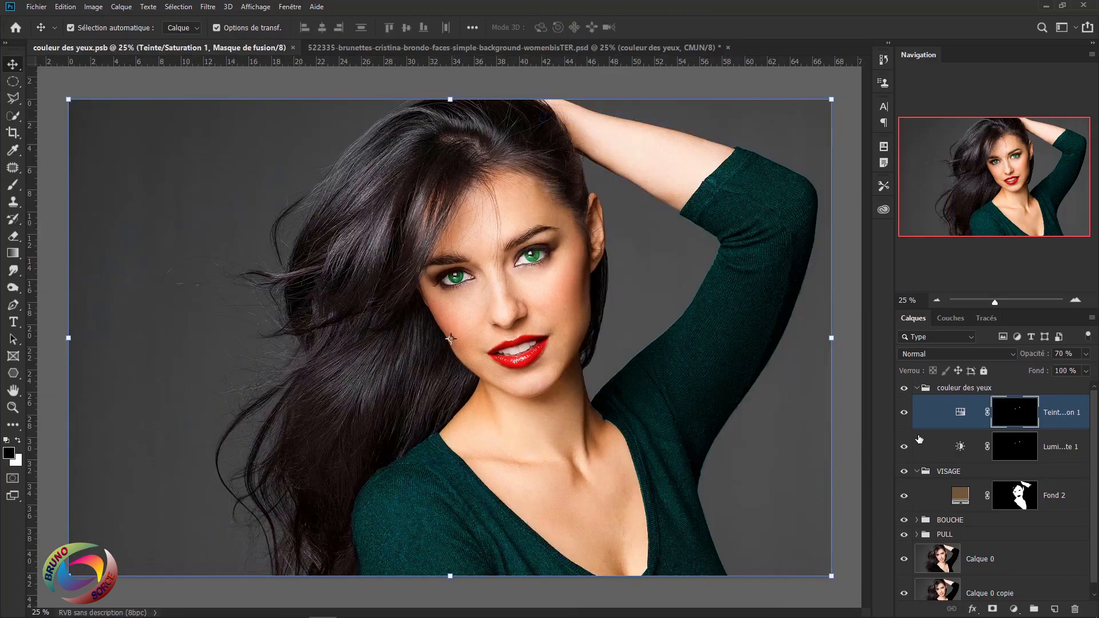
{"action": "left_click", "coordinate": [292, 48]}
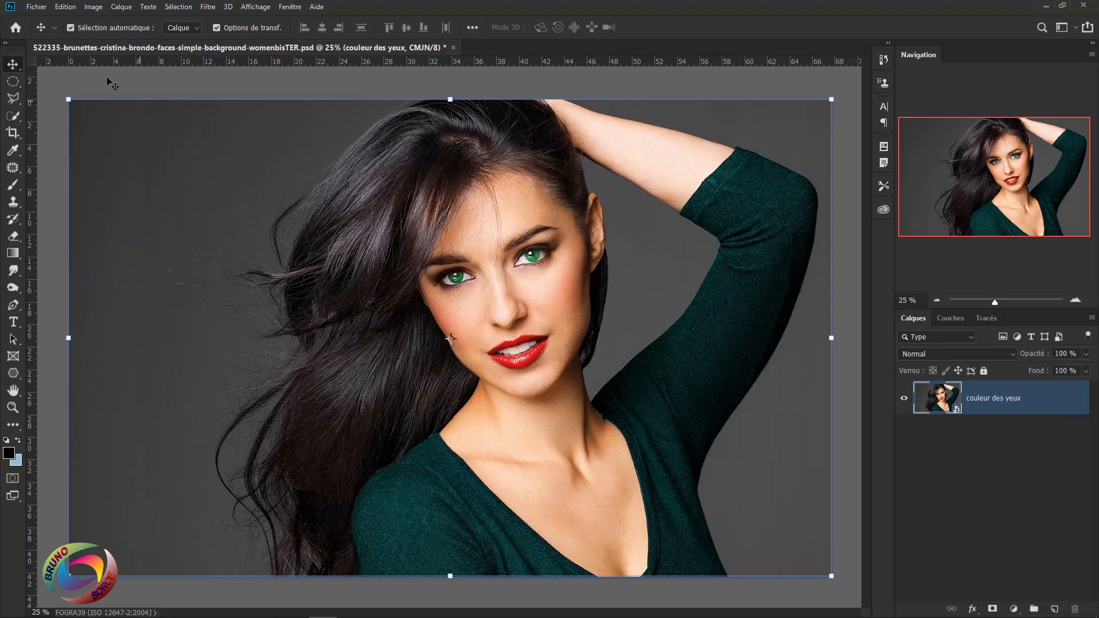
- Save the CMJN document as a Photoshop EPS copy under its existing file name, accepting the default EPS options
{"action": "left_click", "coordinate": [36, 8]}
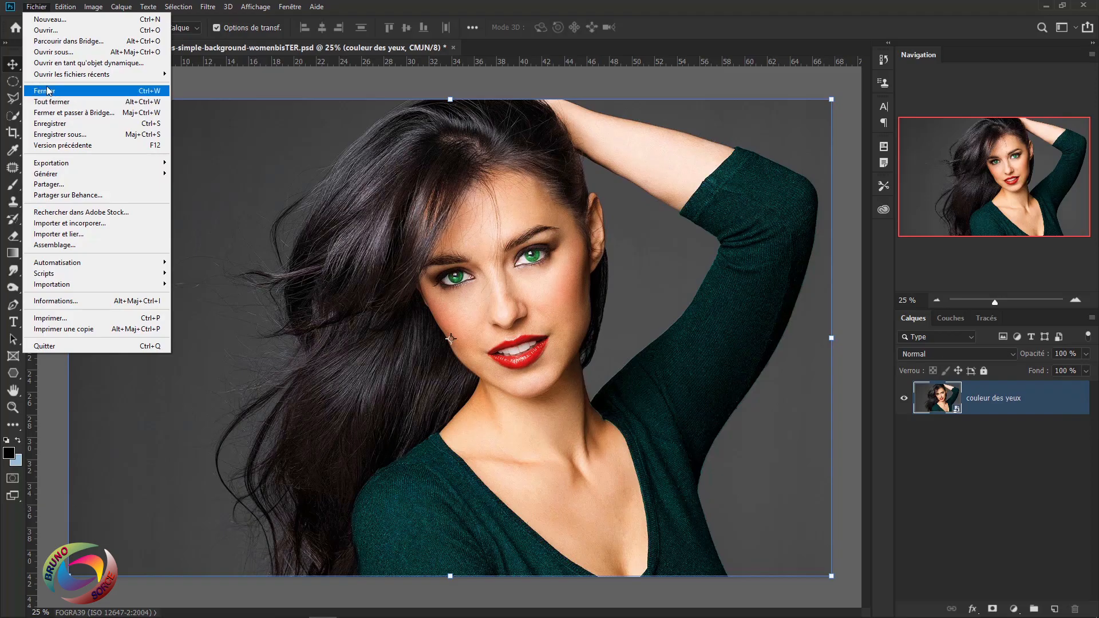
{"action": "left_click", "coordinate": [57, 134]}
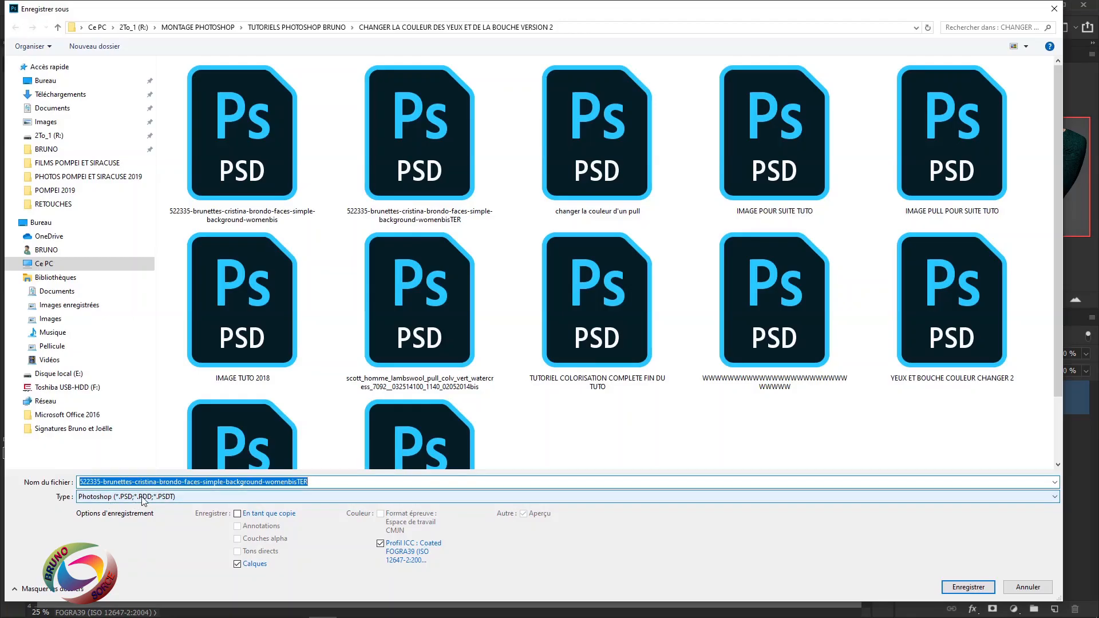
{"action": "left_click", "coordinate": [143, 497]}
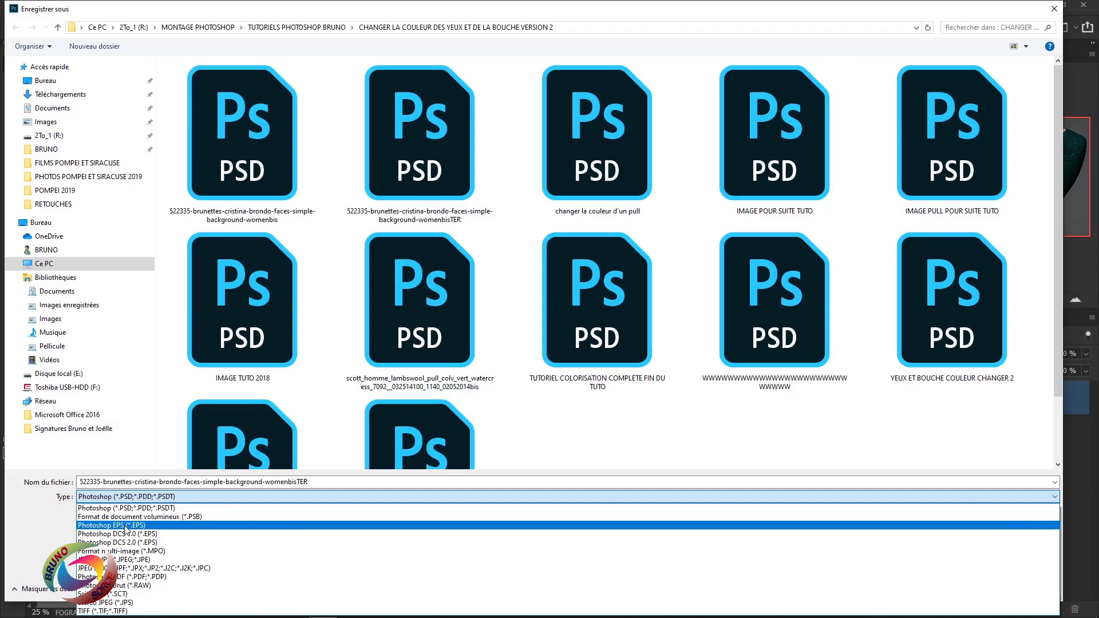
{"action": "left_click", "coordinate": [1052, 10]}
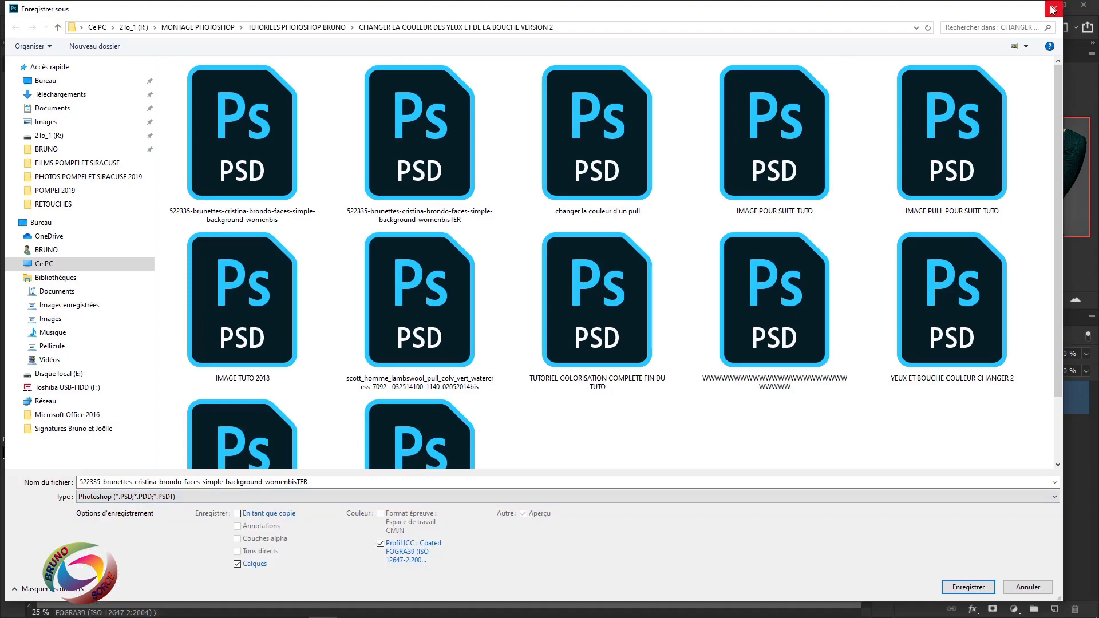
{"action": "left_click", "coordinate": [147, 505]}
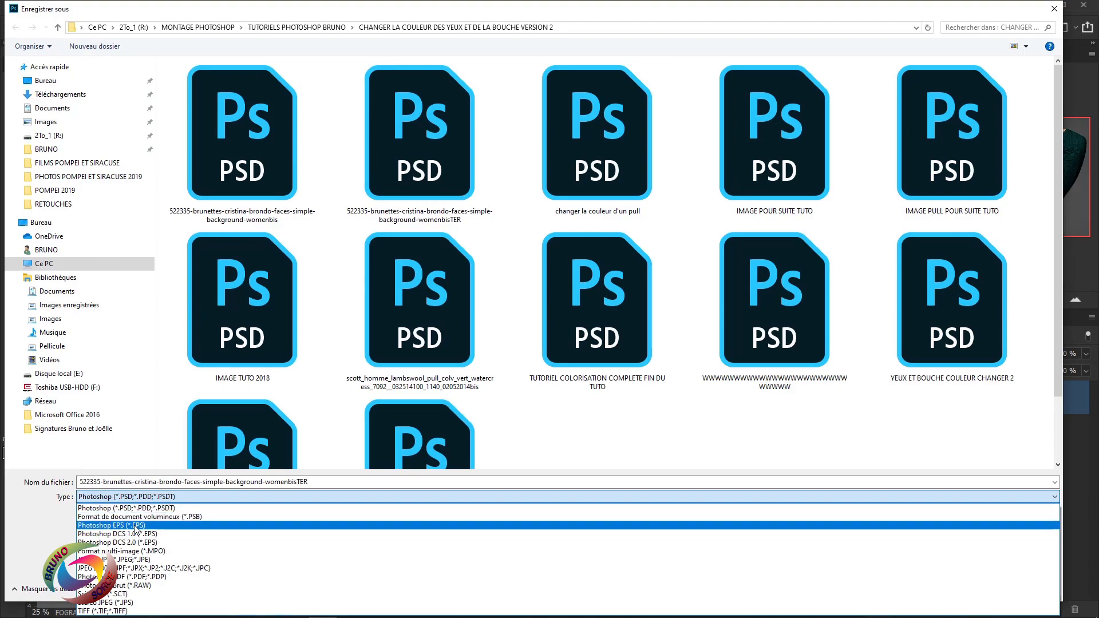
{"action": "left_click", "coordinate": [135, 526]}
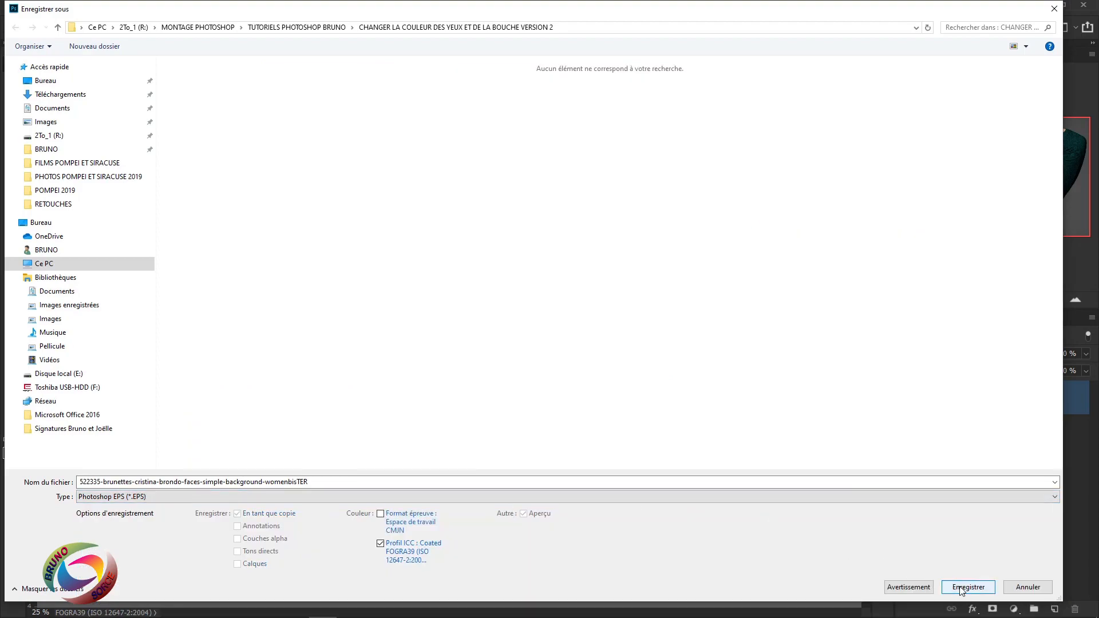
{"action": "left_click", "coordinate": [966, 587]}
{"action": "key", "text": "Return"}
- Filter the Enregistrer sous dialog by Photoshop EPS to check for the saved EPS file, and close it without saving
{"action": "left_click", "coordinate": [36, 6]}
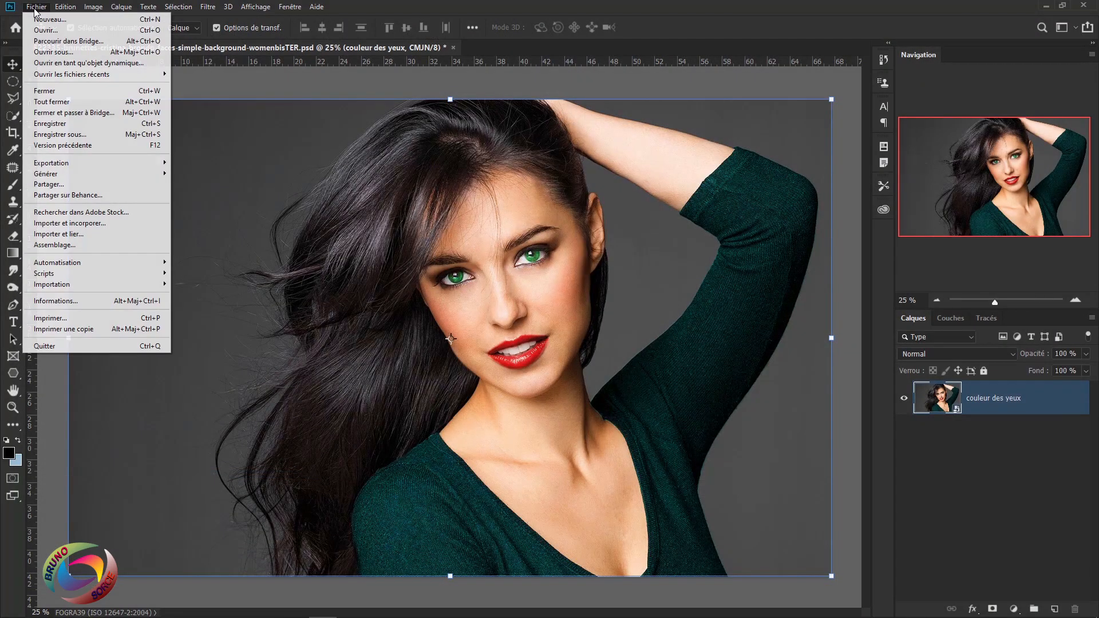
{"action": "left_click", "coordinate": [55, 135]}
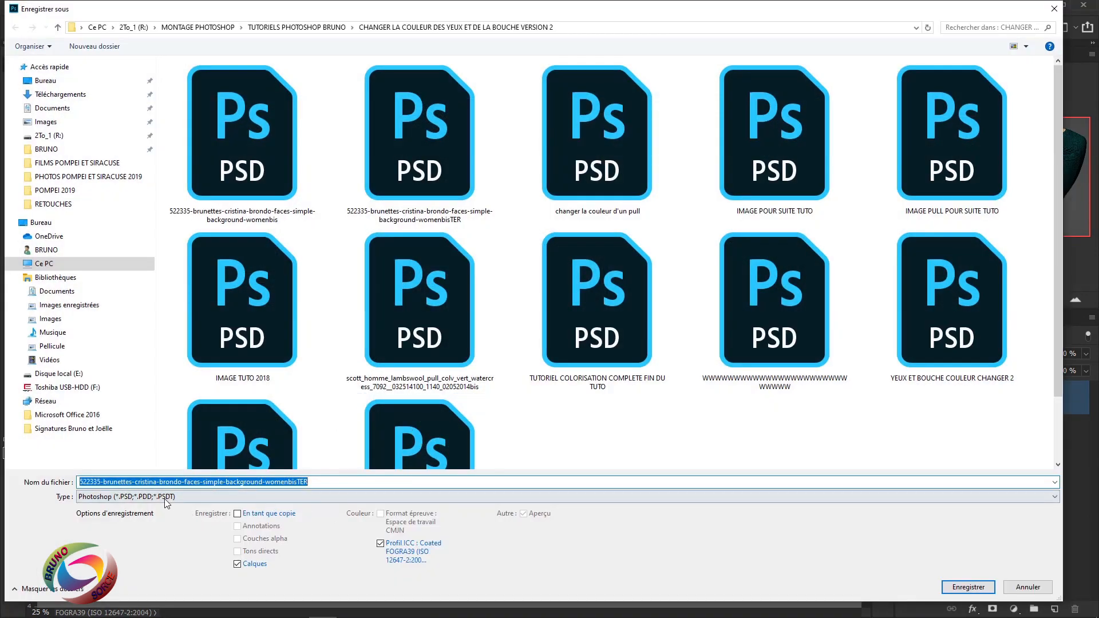
{"action": "left_click", "coordinate": [166, 502]}
{"action": "left_click", "coordinate": [131, 532]}
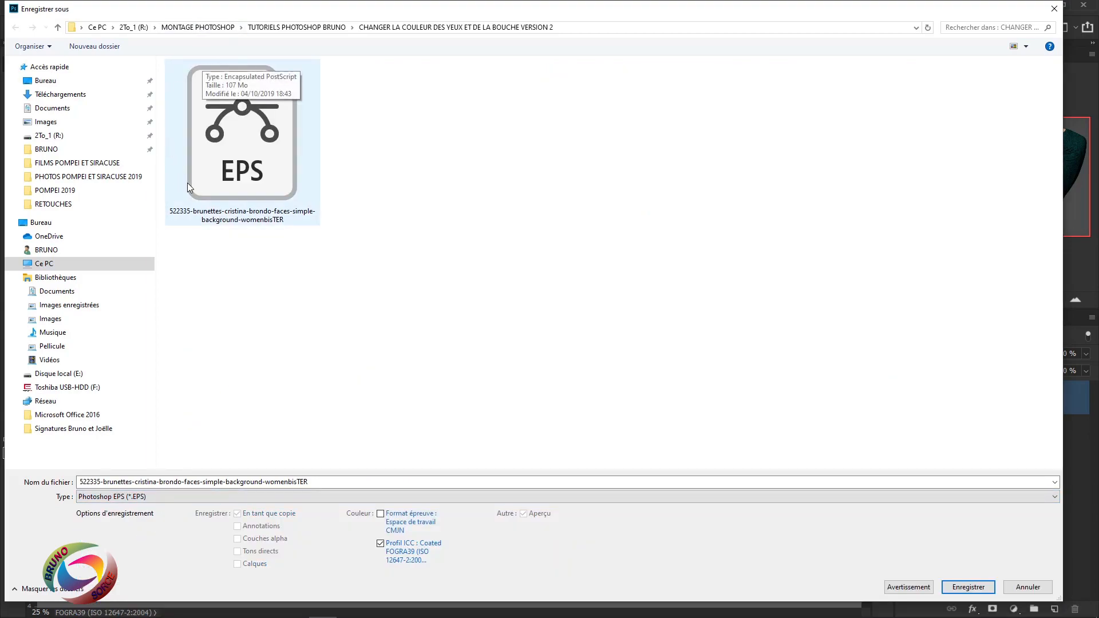
{"action": "left_click", "coordinate": [267, 156]}
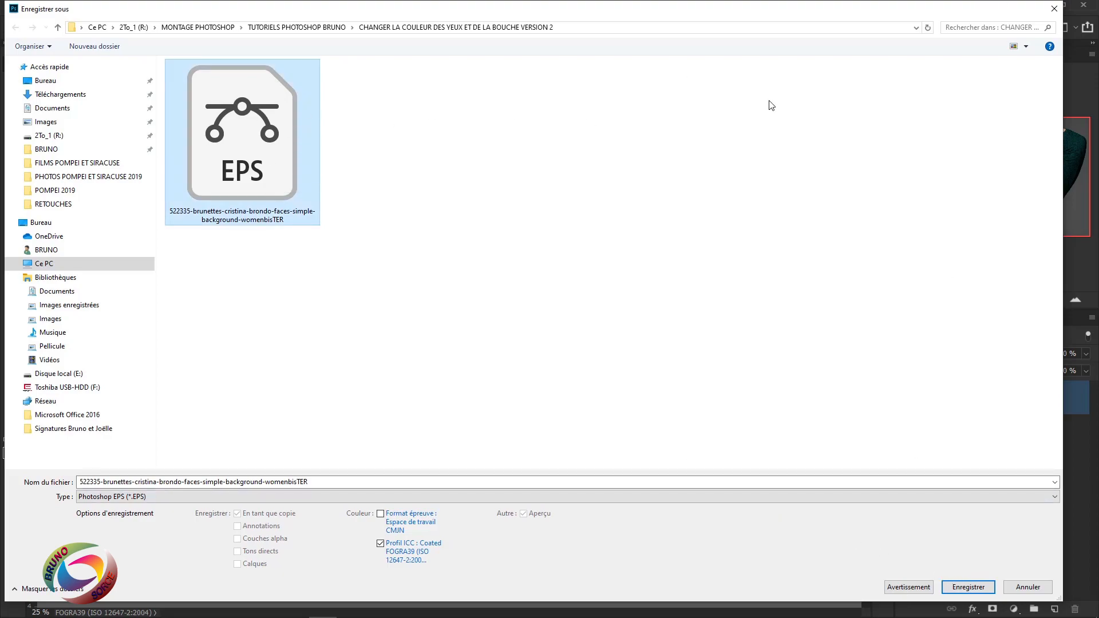
{"action": "left_click", "coordinate": [1054, 9]}
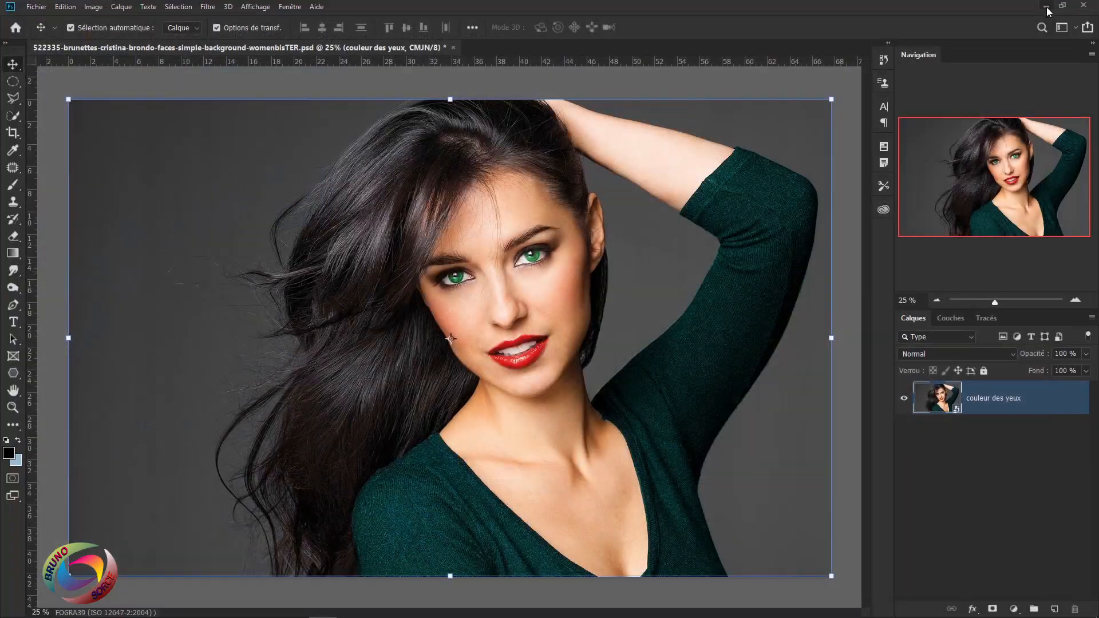